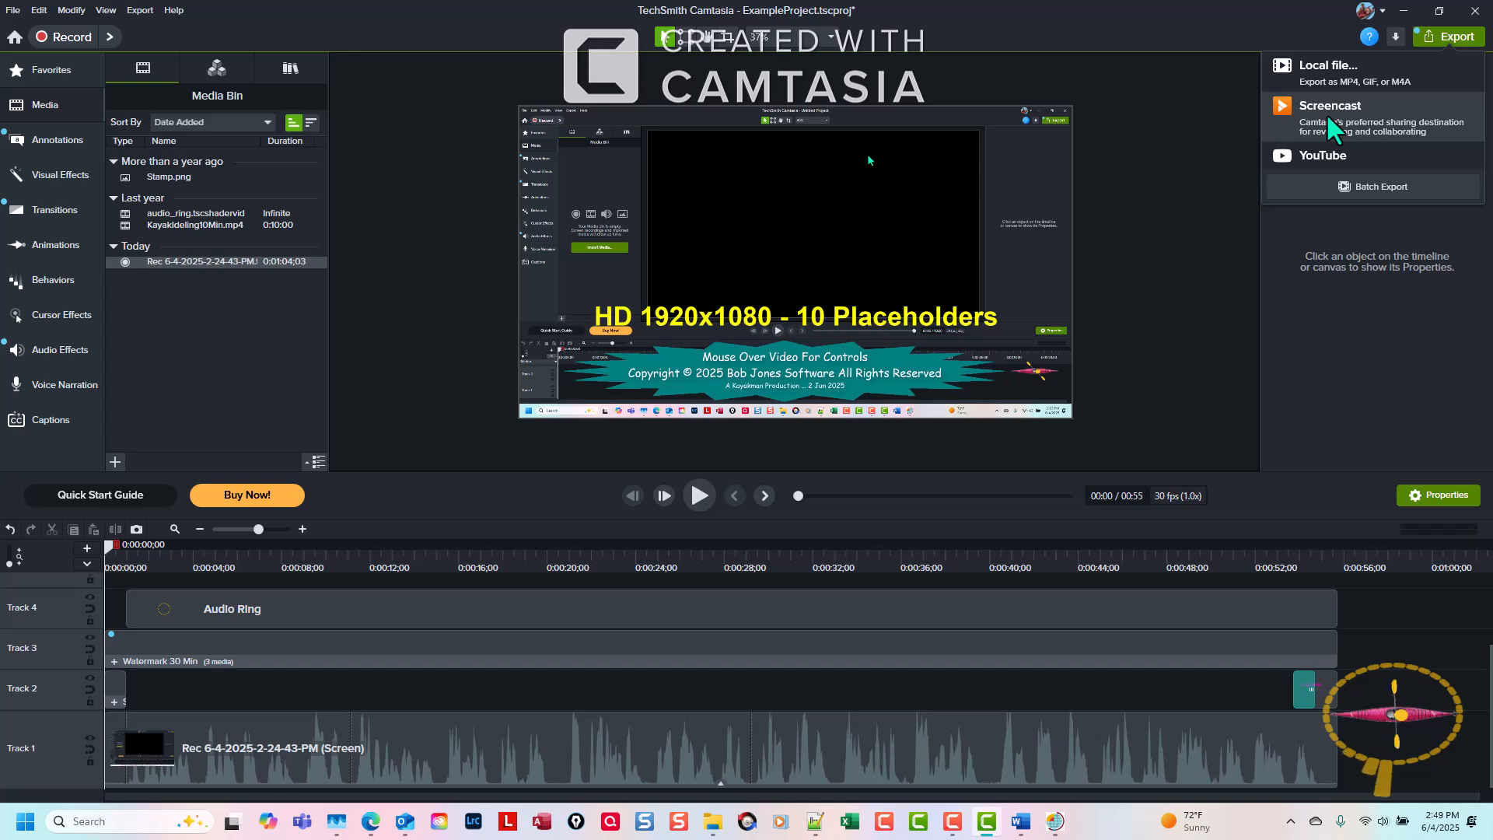
Export the project to Screencast and open the transcript of the uploaded ExampleProject video.
click(1326, 114)
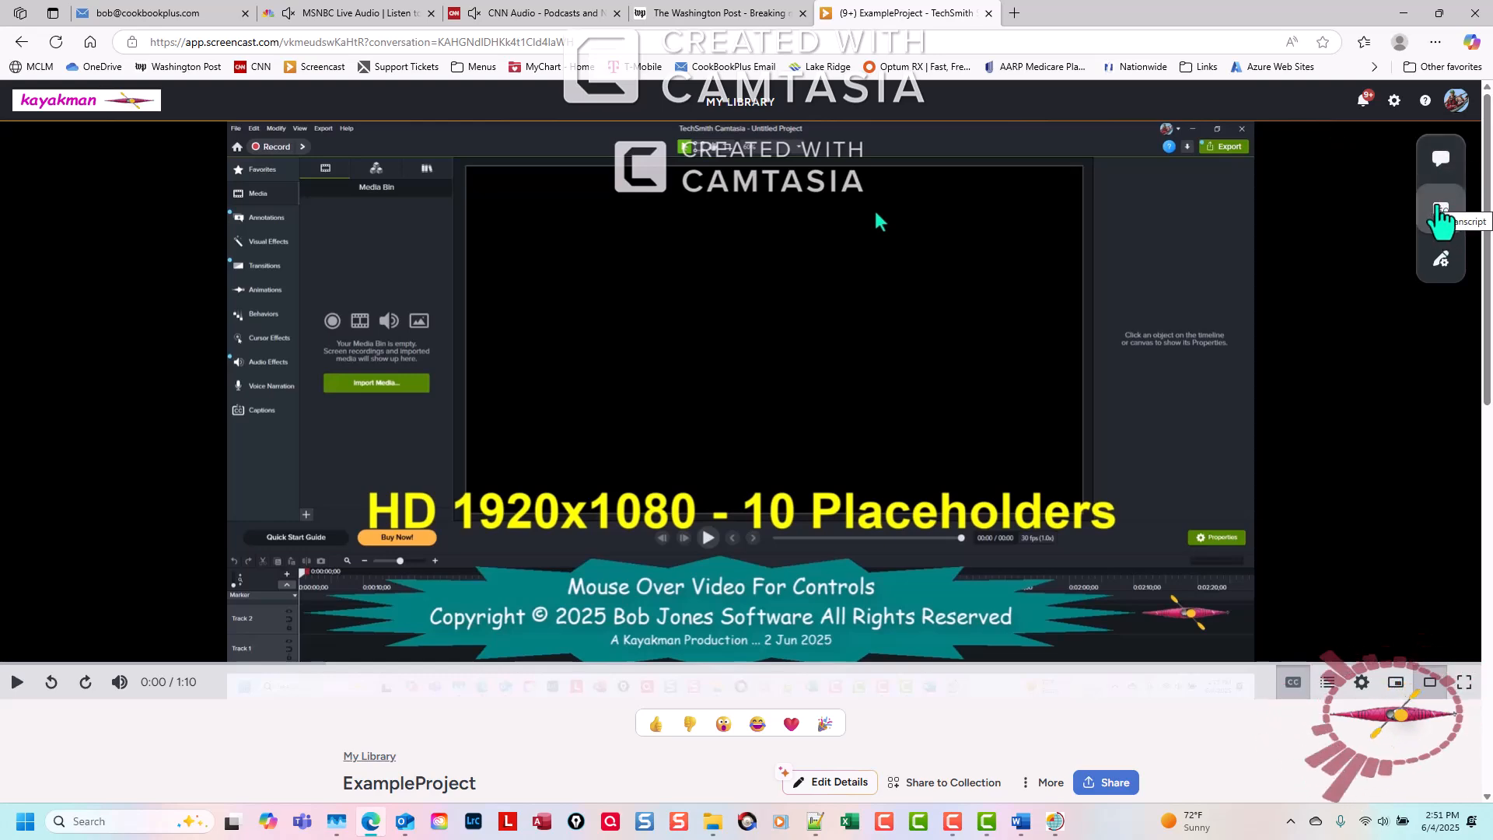
click(1441, 210)
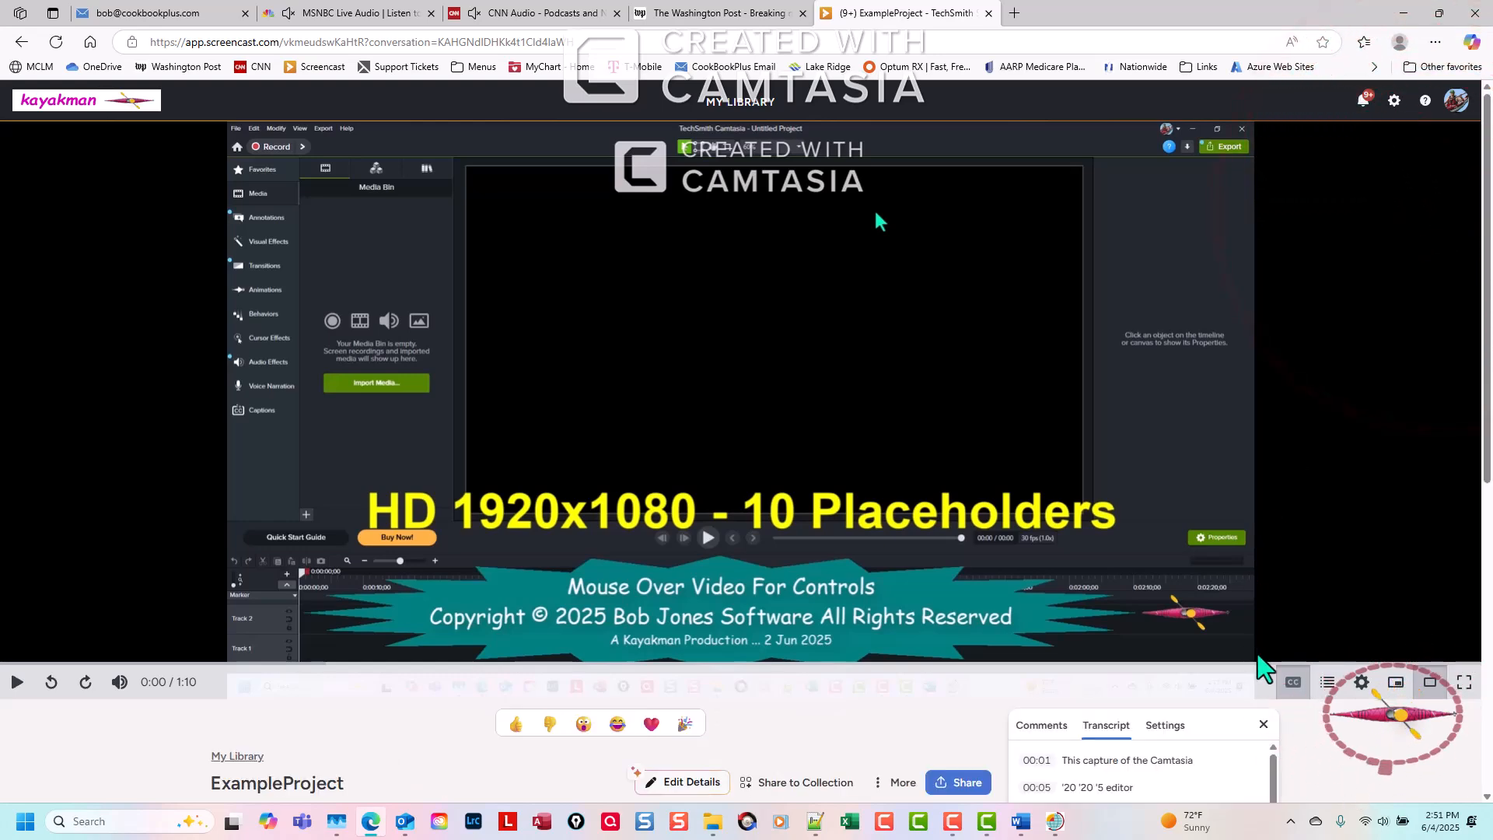
Copy the entire transcript, from the 00:01 line to the 00:54 line, and paste it into a new Notepad++ document.
scroll(1364, 766, down, 2)
scroll(1391, 537, down, 5)
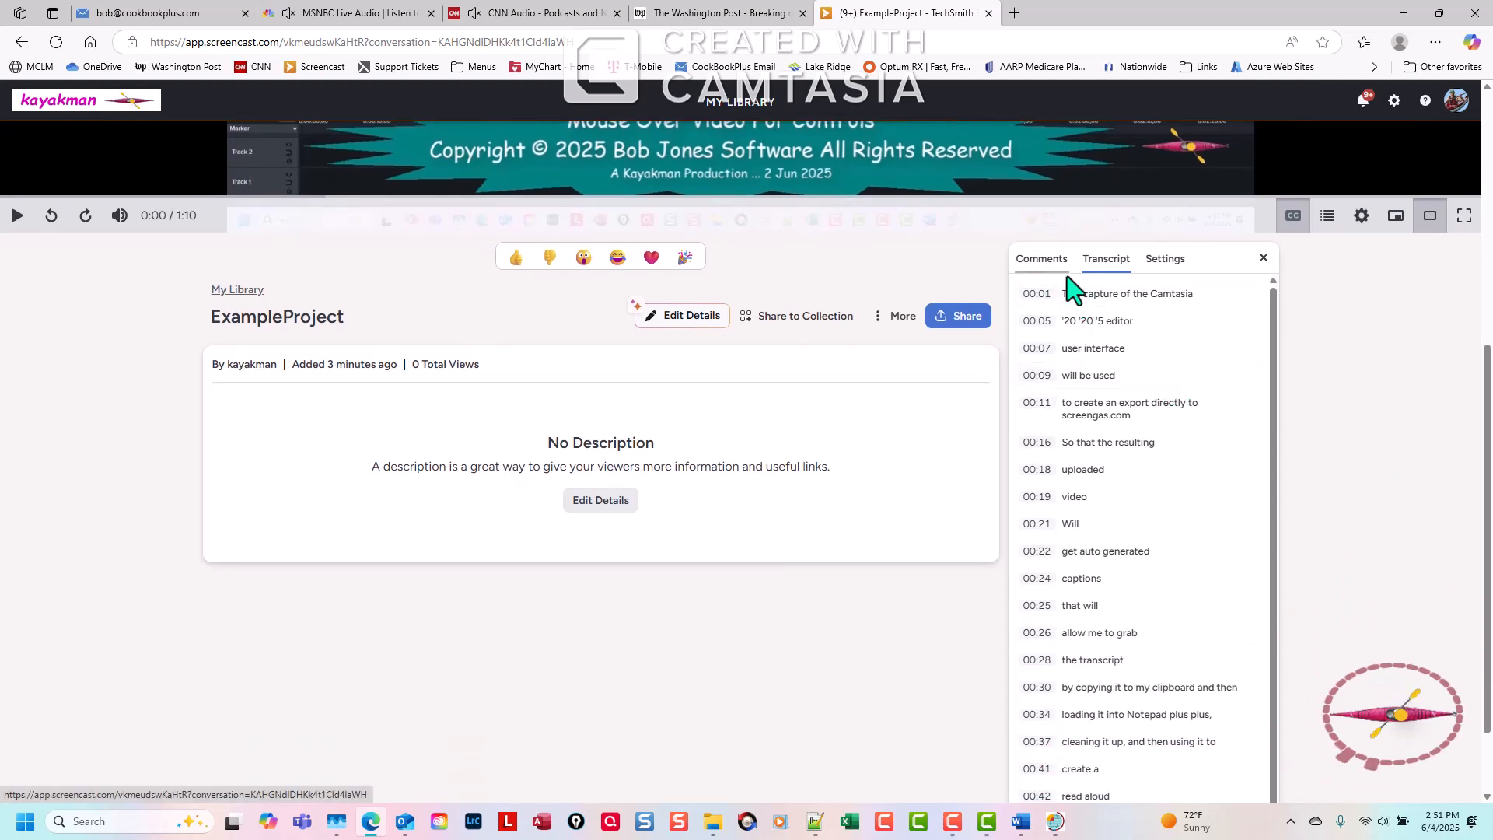
drag(1272, 373, 1270, 483)
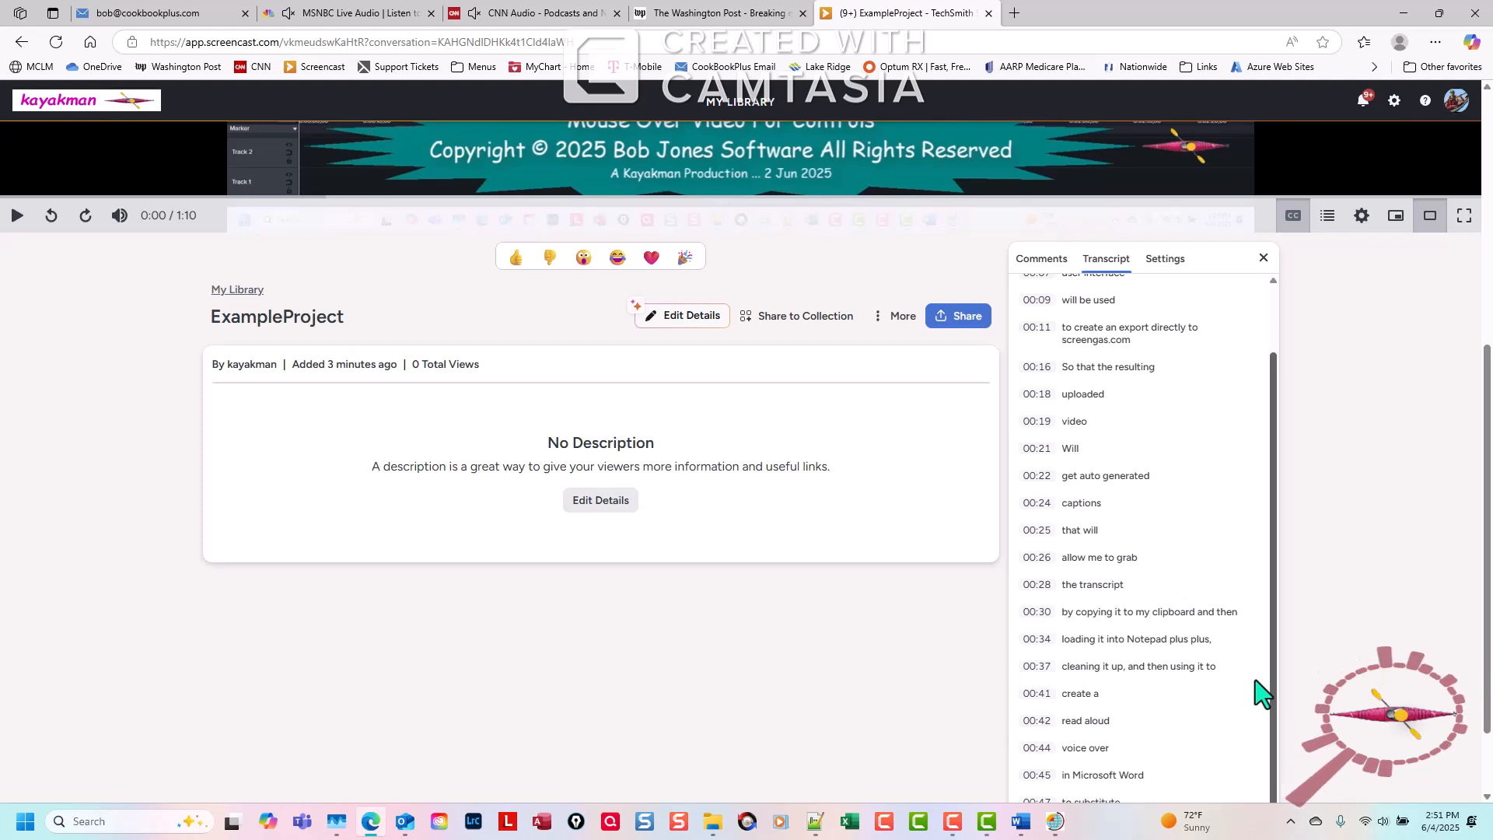
scroll(1372, 715, up, 1)
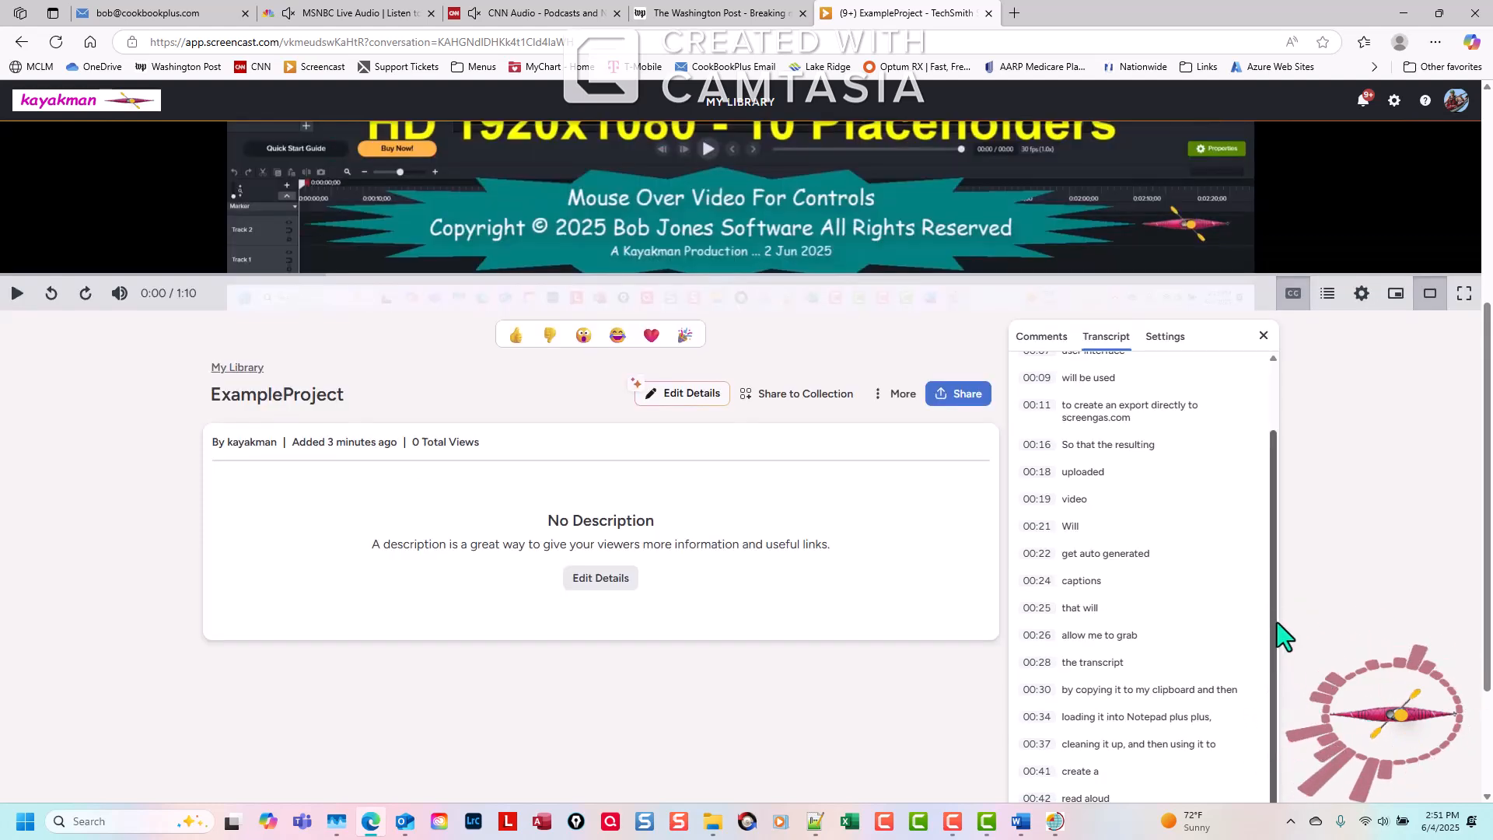
drag(1273, 622, 1289, 548)
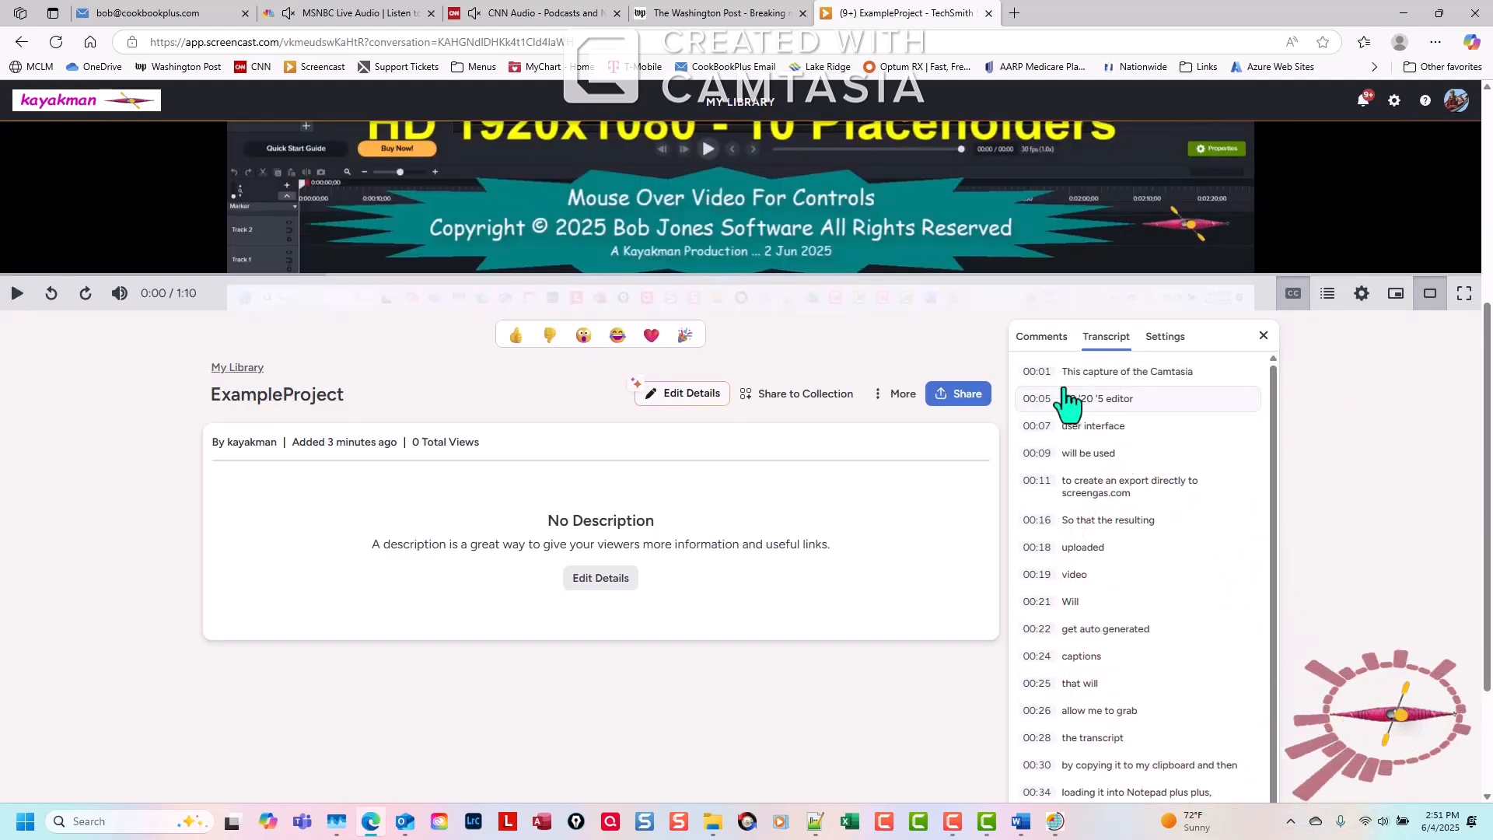
drag(1026, 371, 1122, 823)
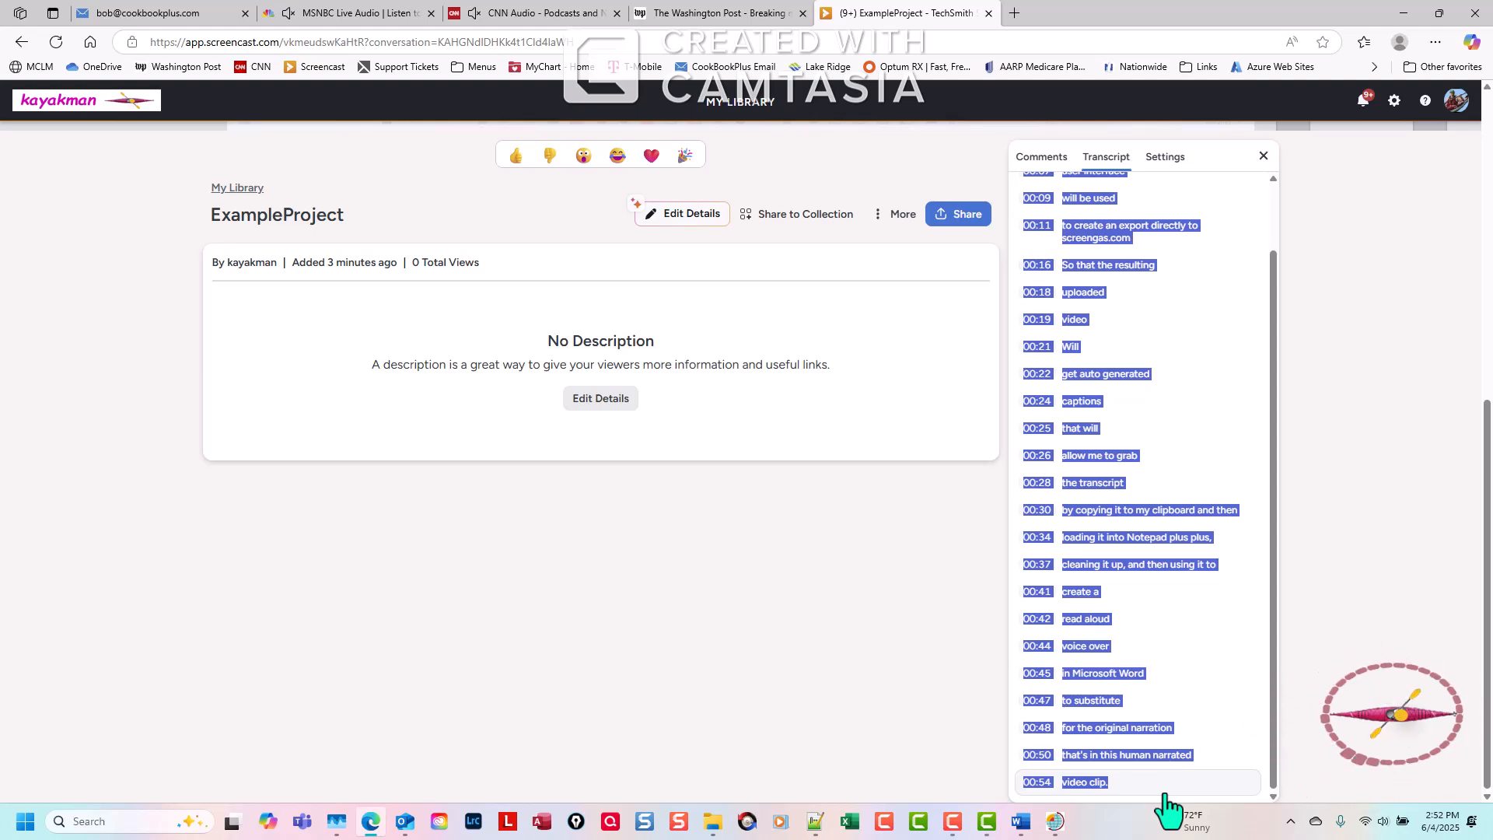
click(815, 821)
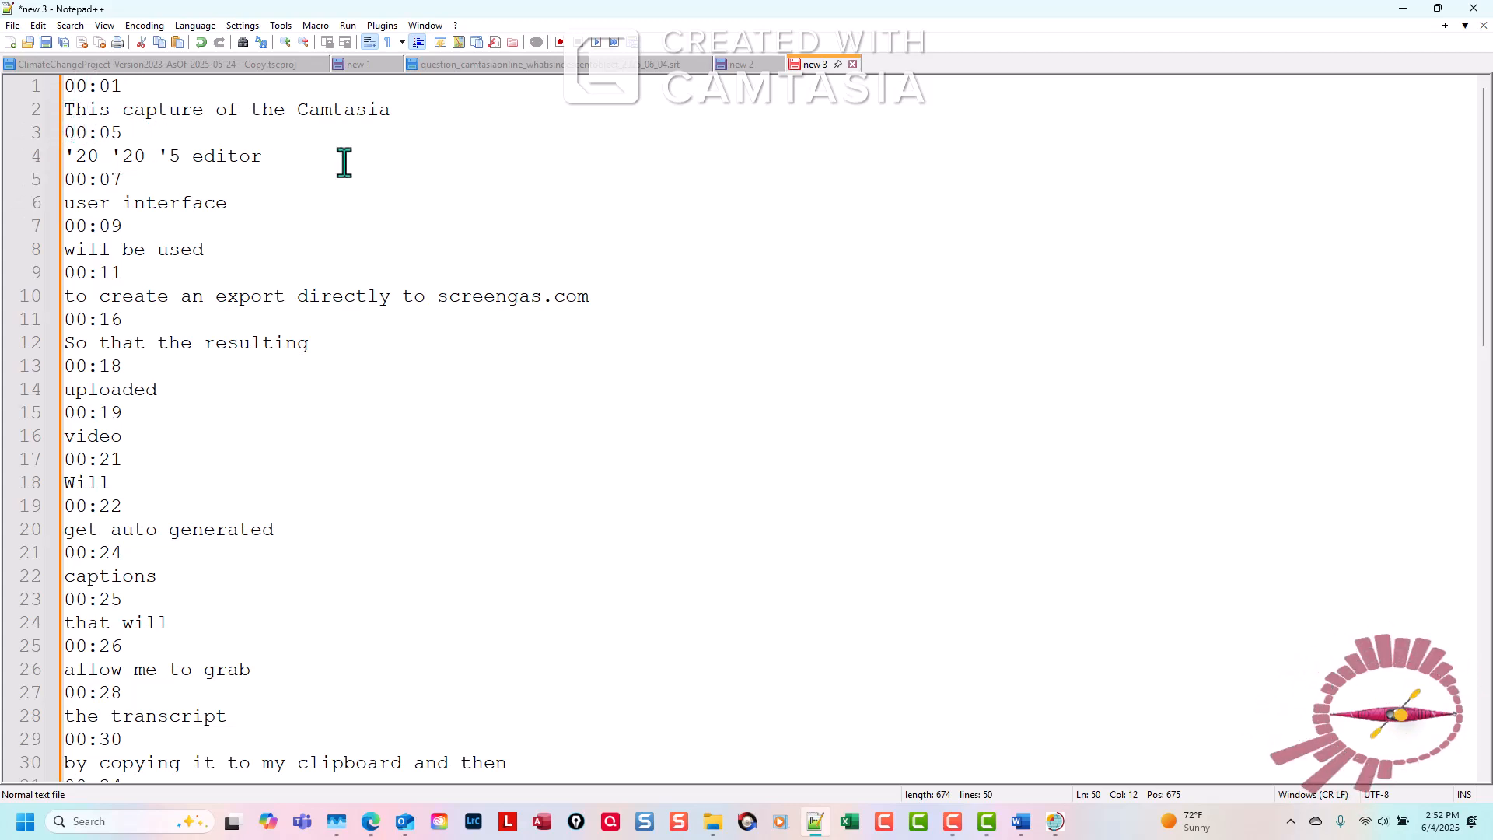
Run the Trim Transcript macro until the end of the file to strip the timestamps from the transcript.
click(315, 25)
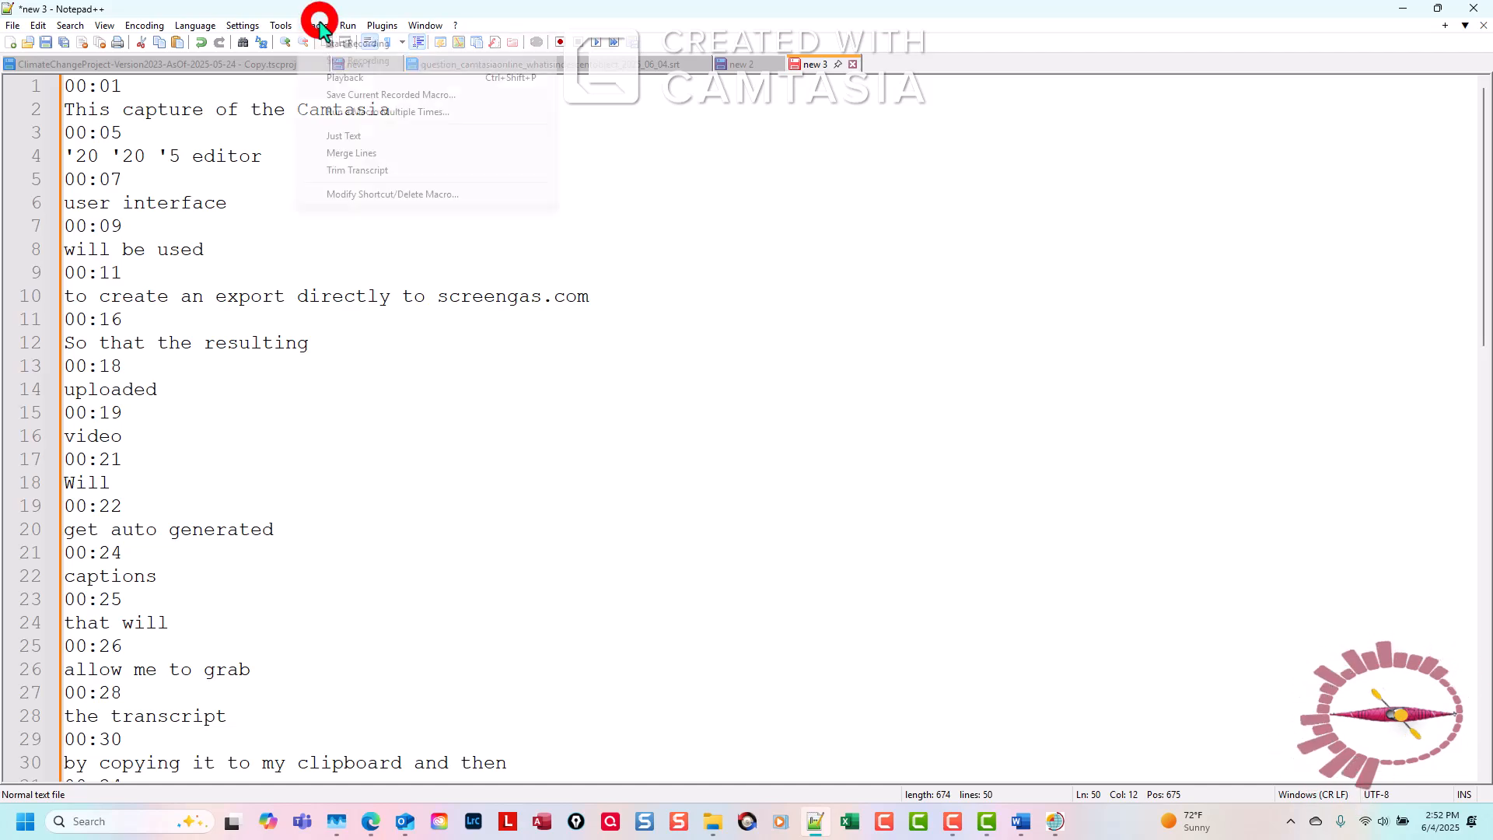
click(373, 113)
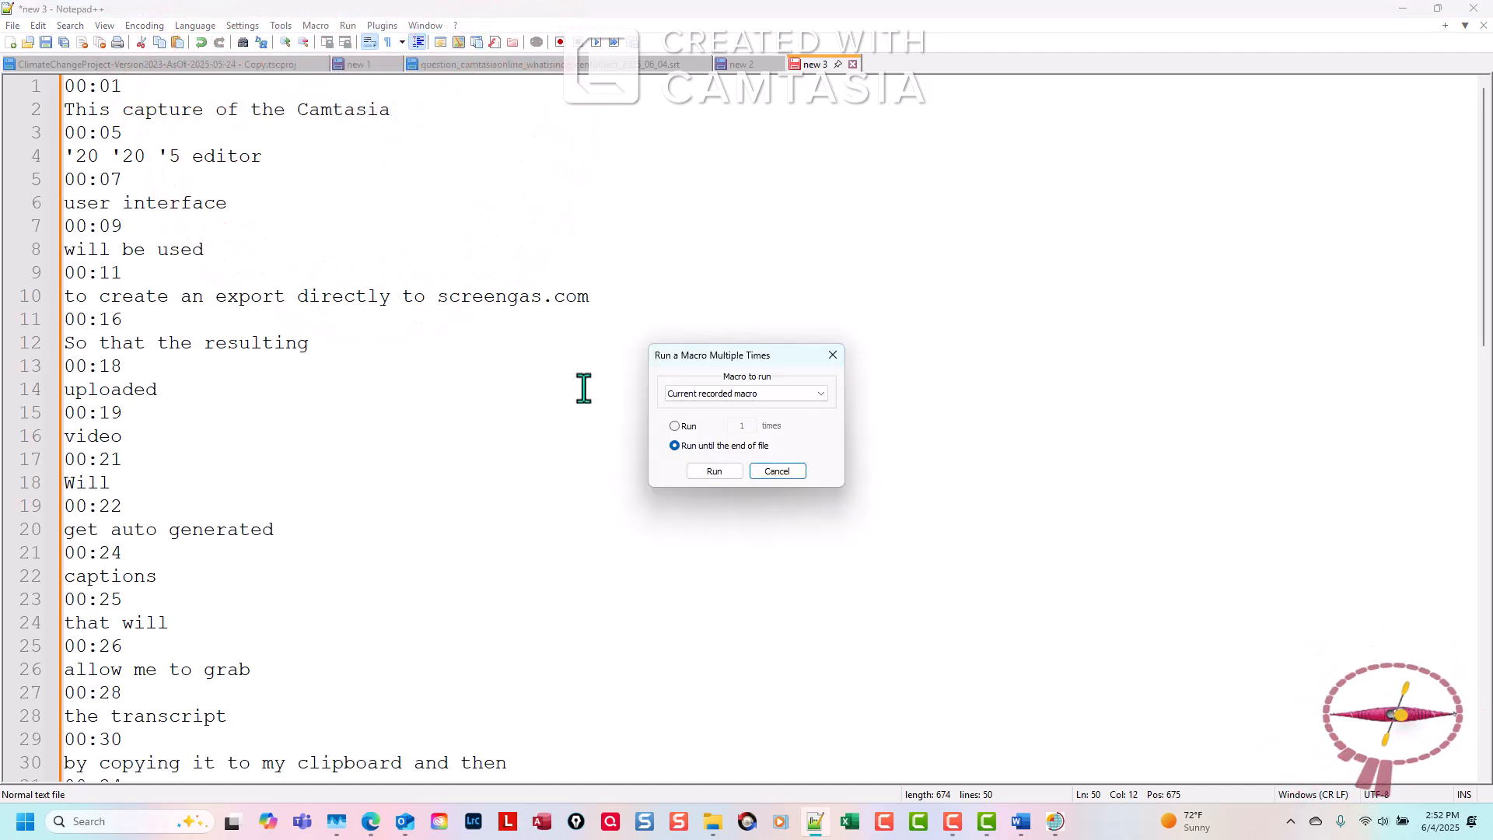
click(826, 394)
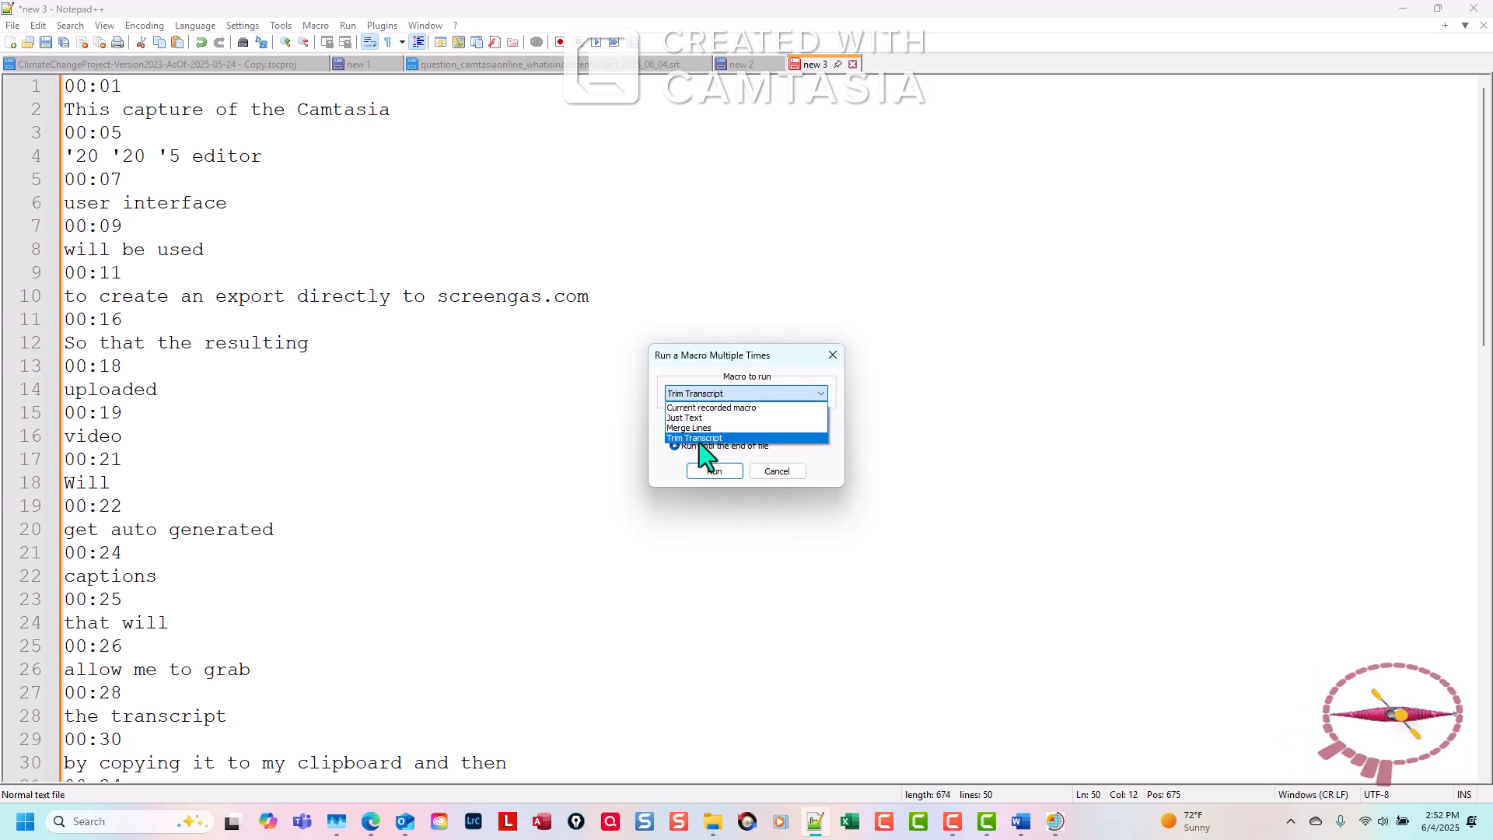
click(710, 440)
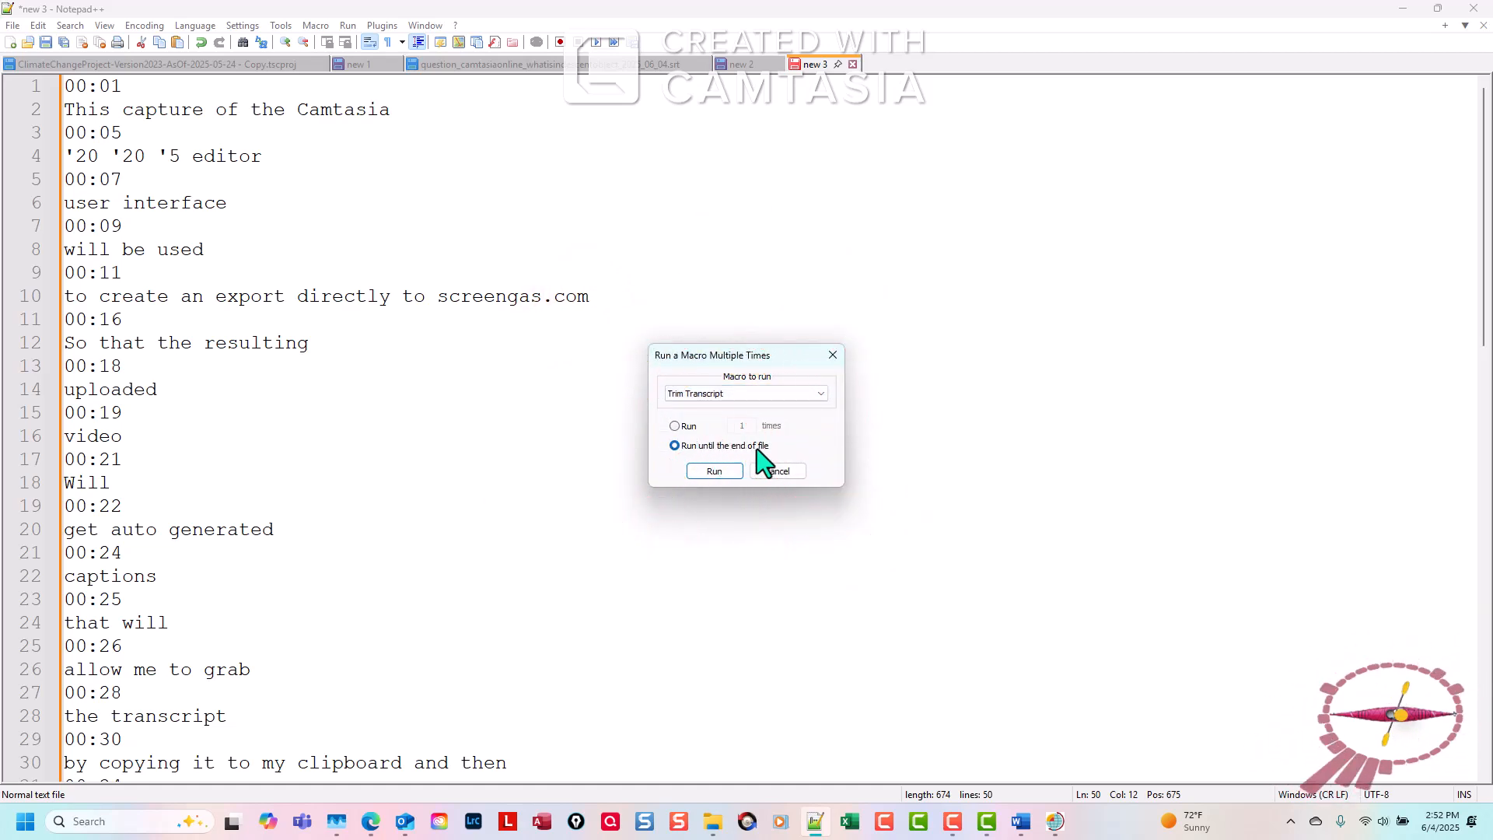
click(721, 472)
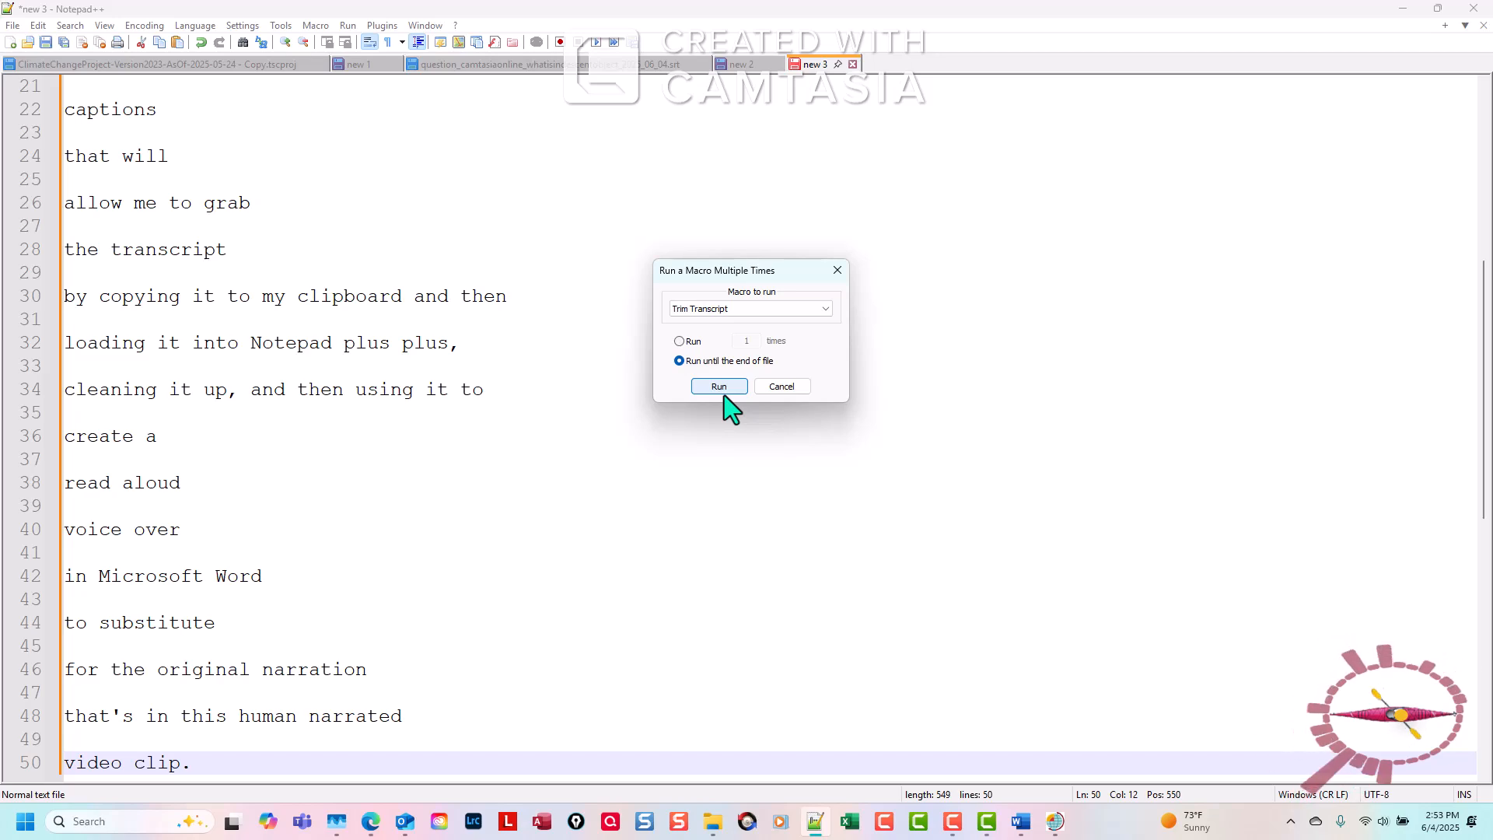
click(783, 392)
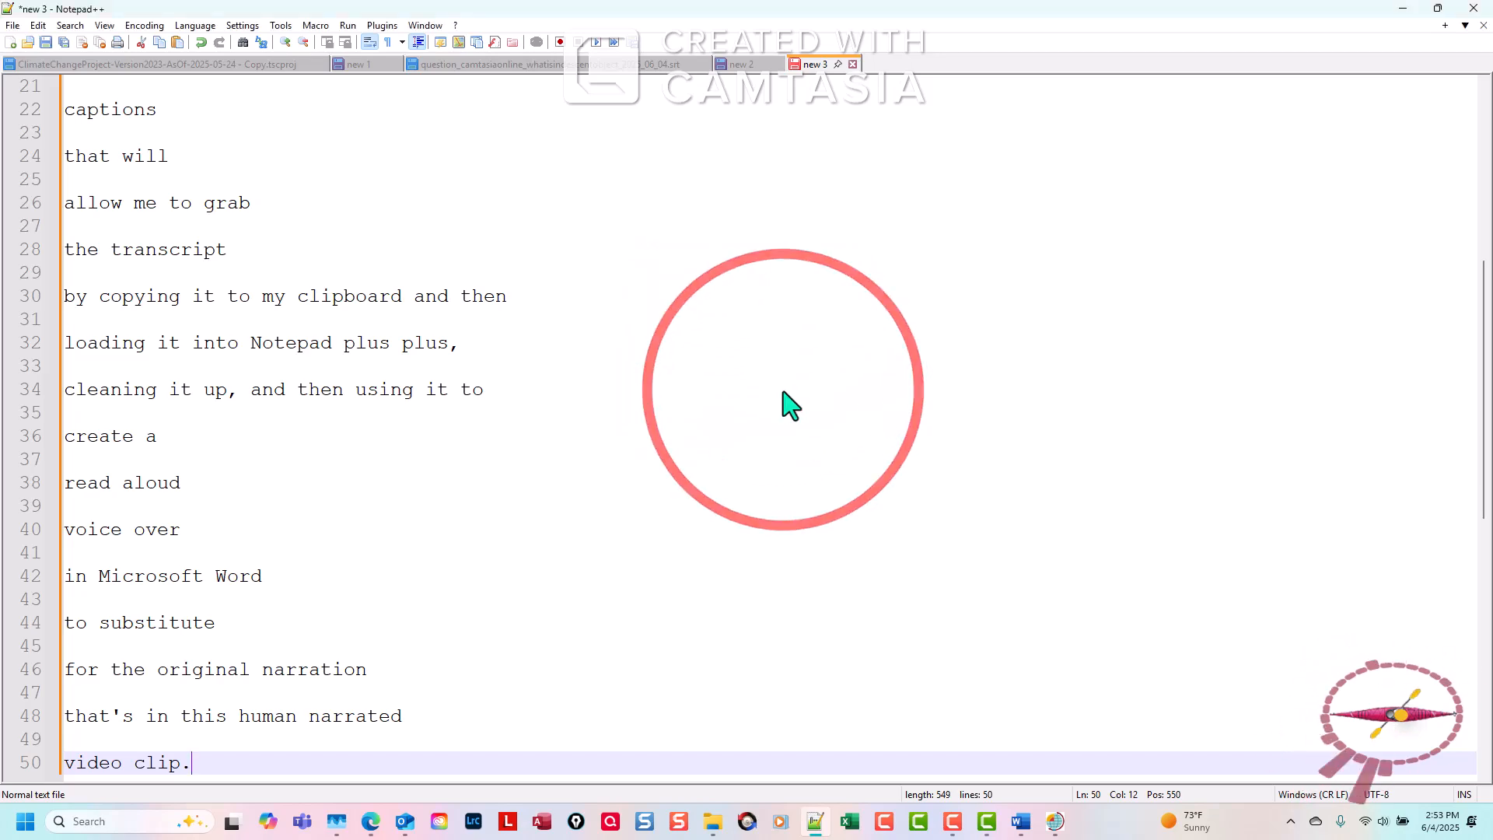
Record a macro starting on line 2 that moves down one line and deletes the blank line there.
drag(1485, 451, 1490, 247)
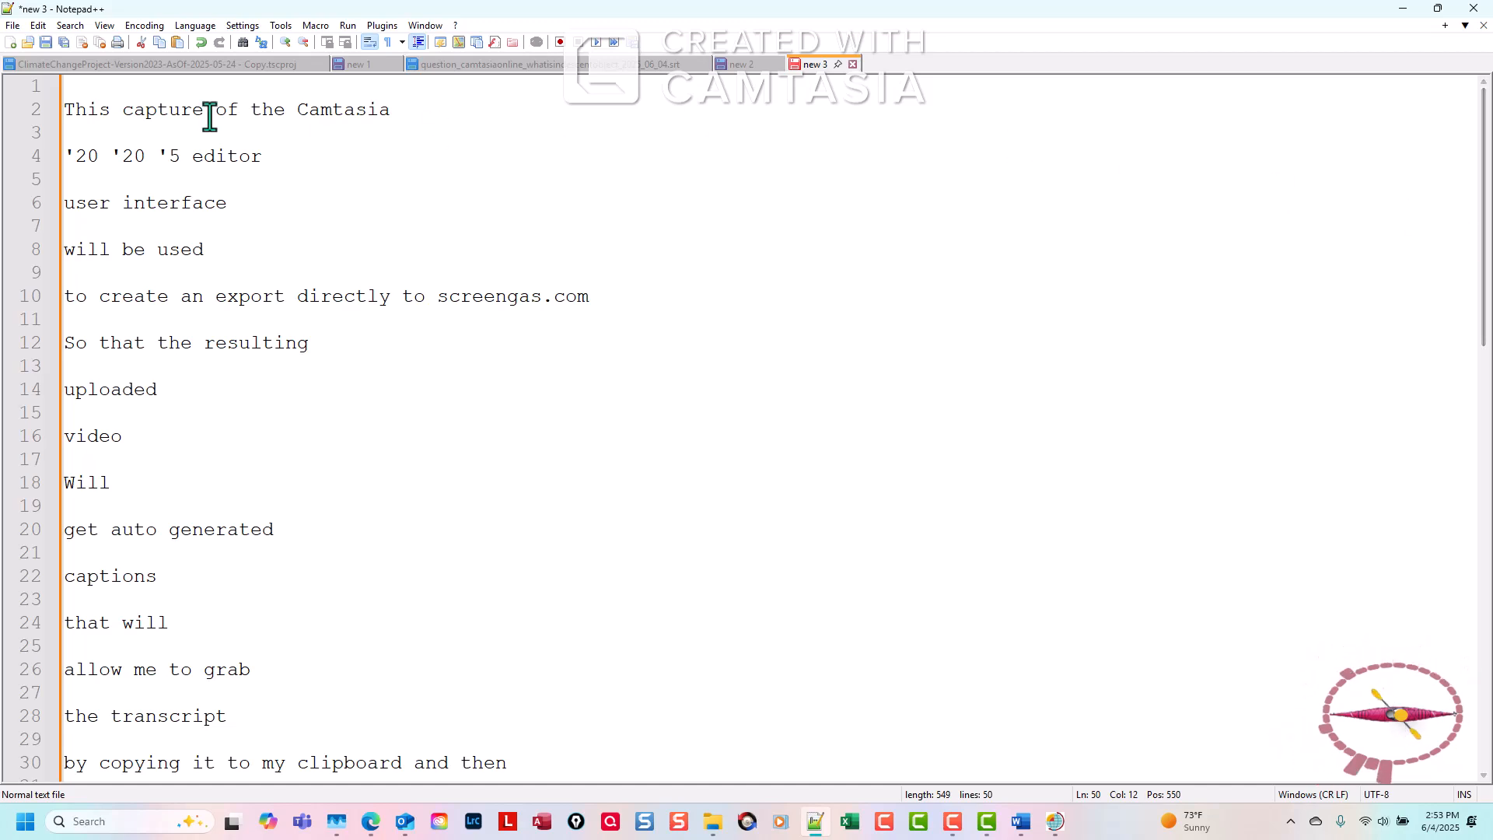
click(67, 81)
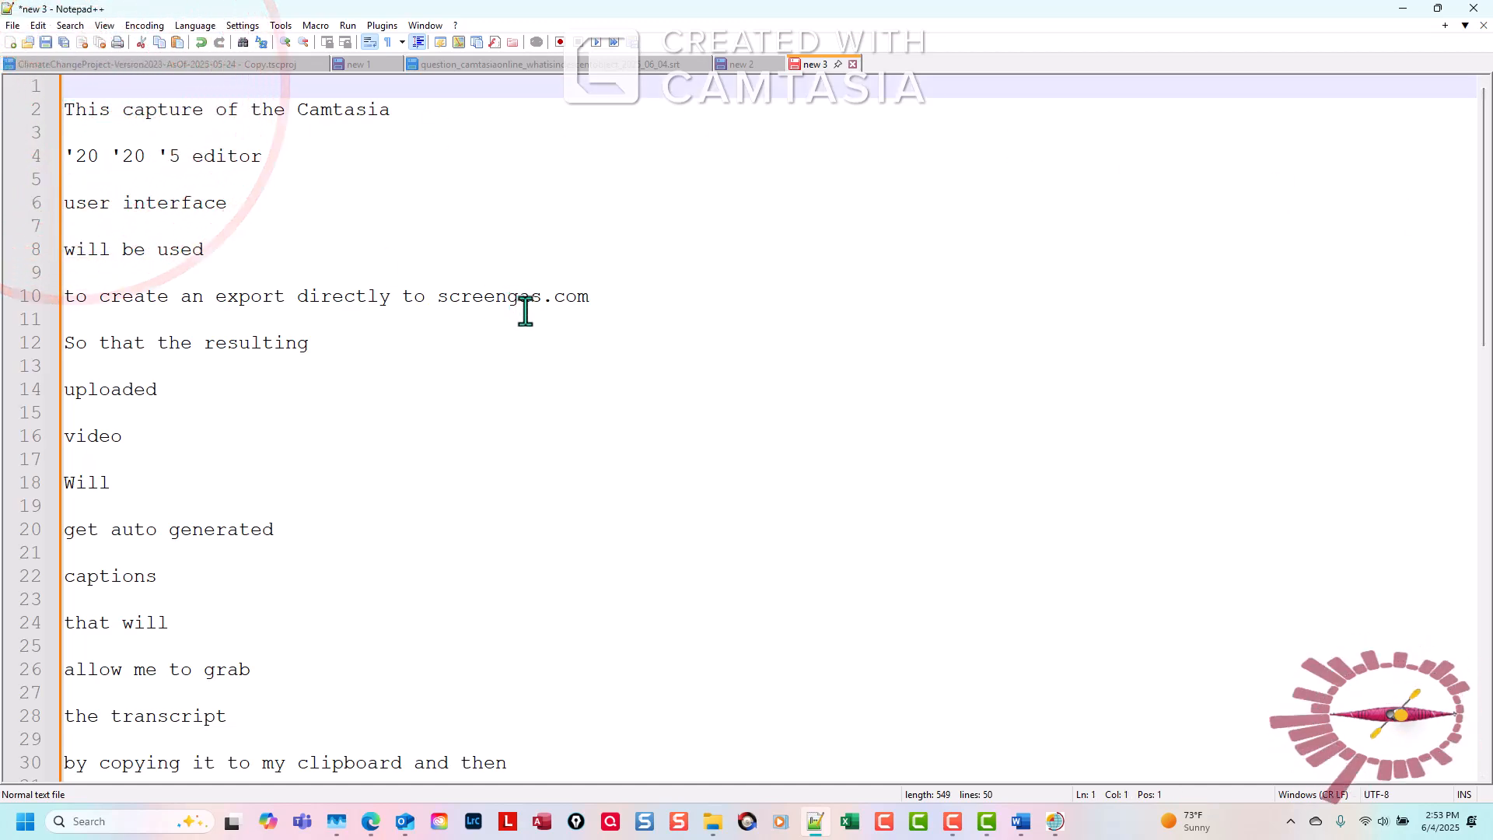
key(Down)
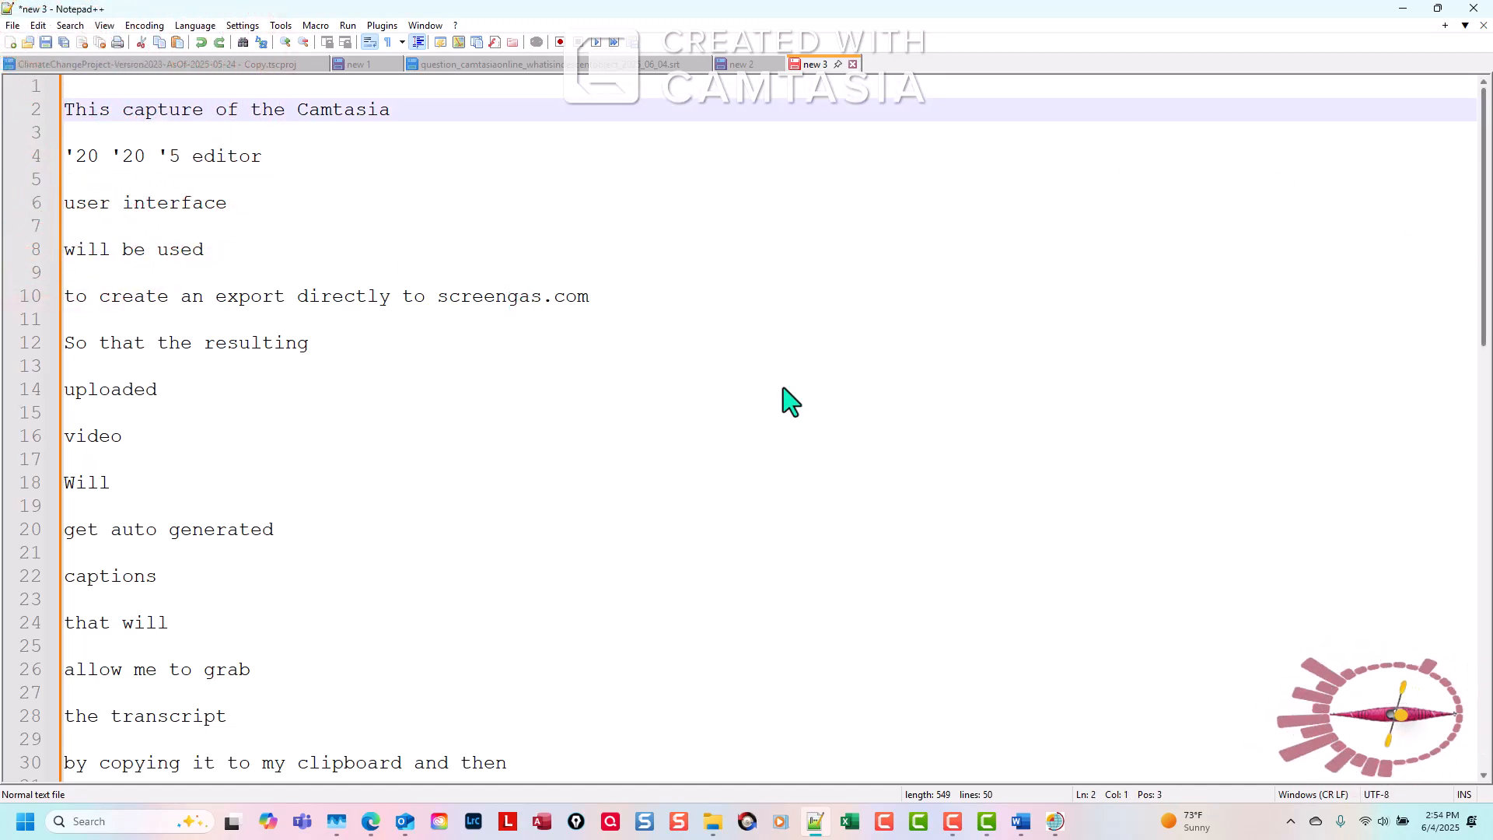
click(315, 25)
click(333, 45)
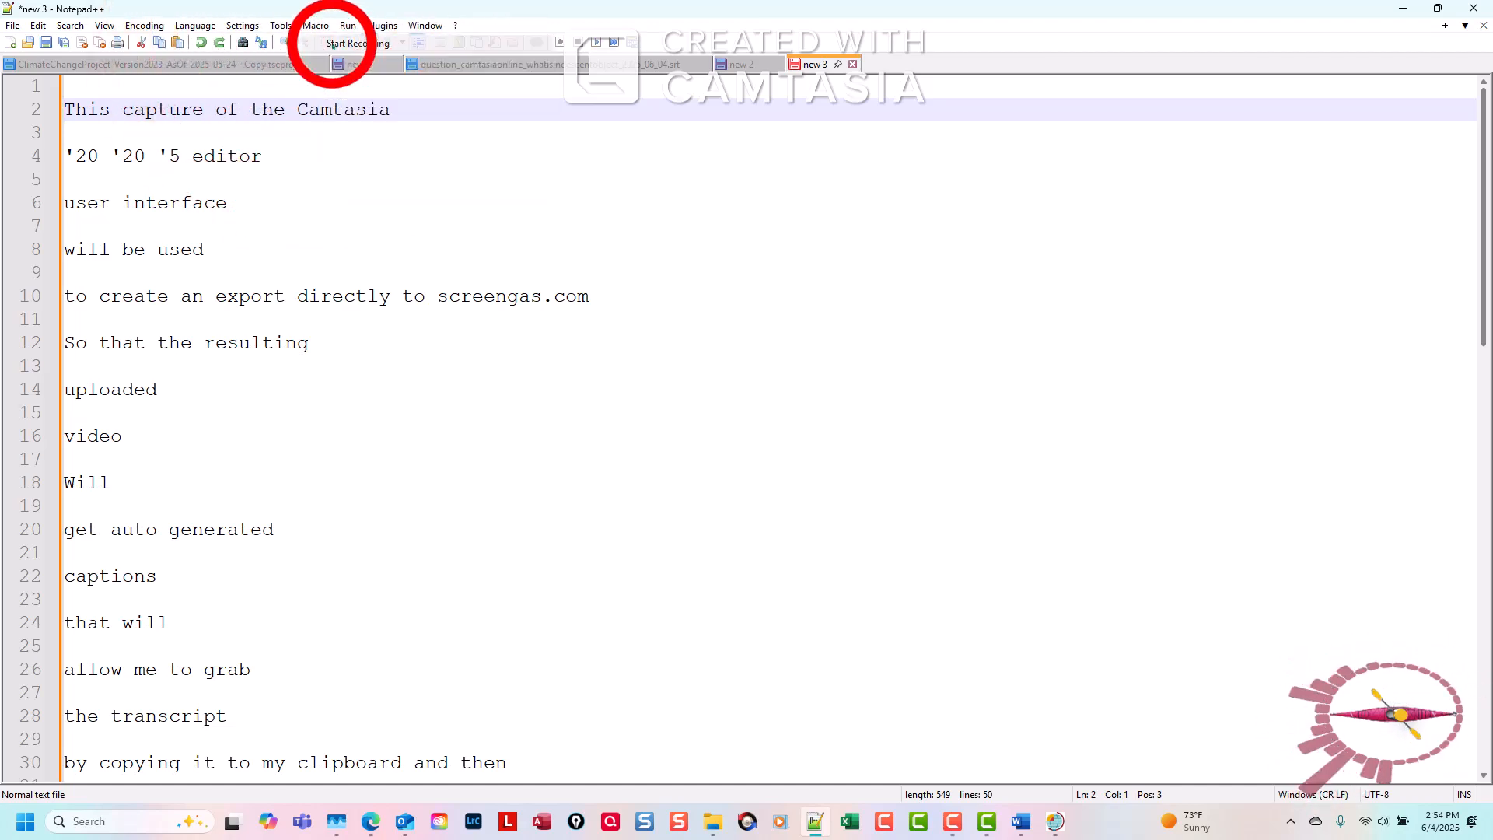
click(65, 113)
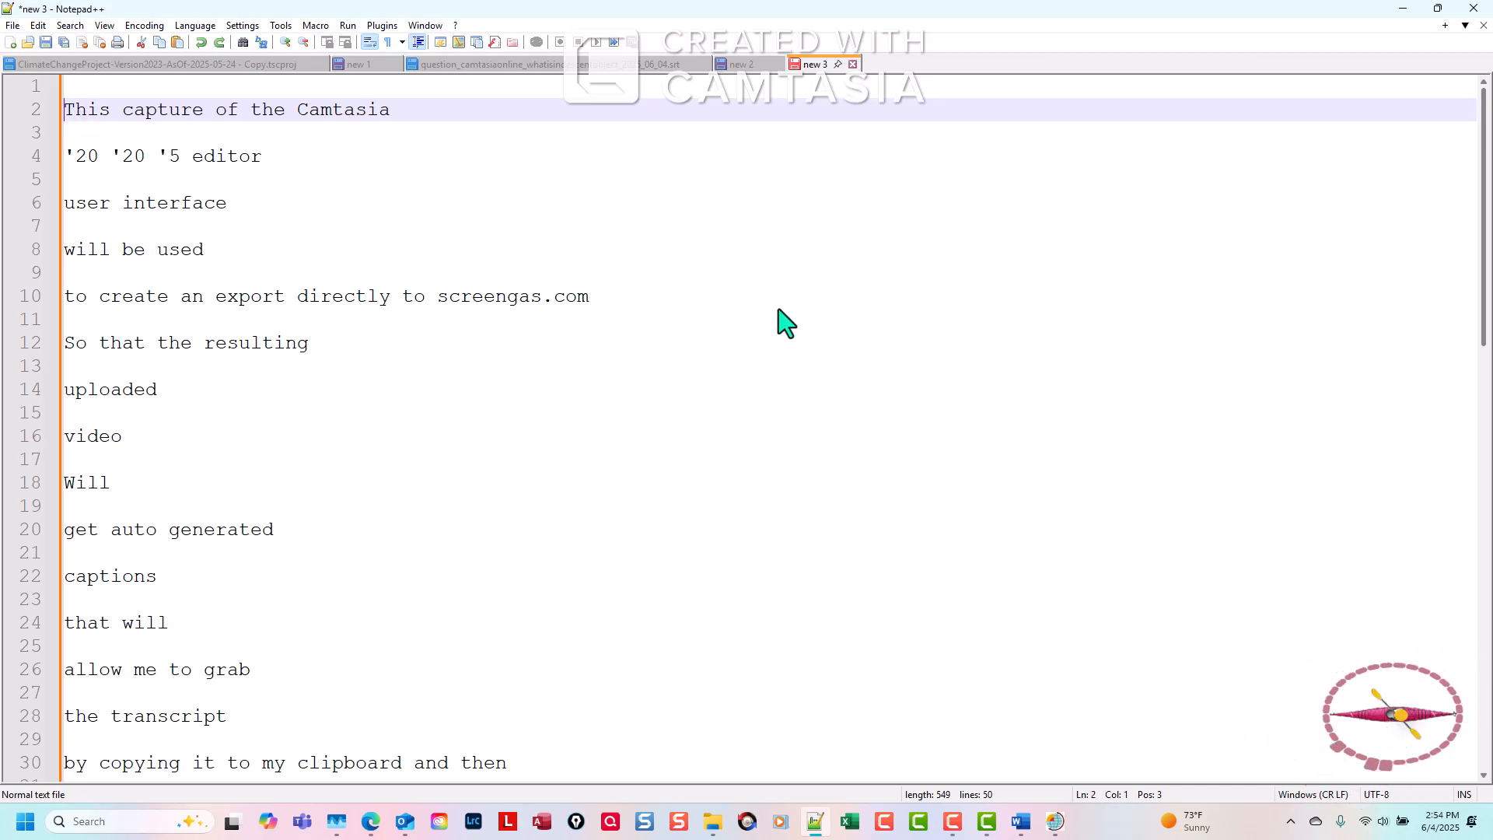
key(Down)
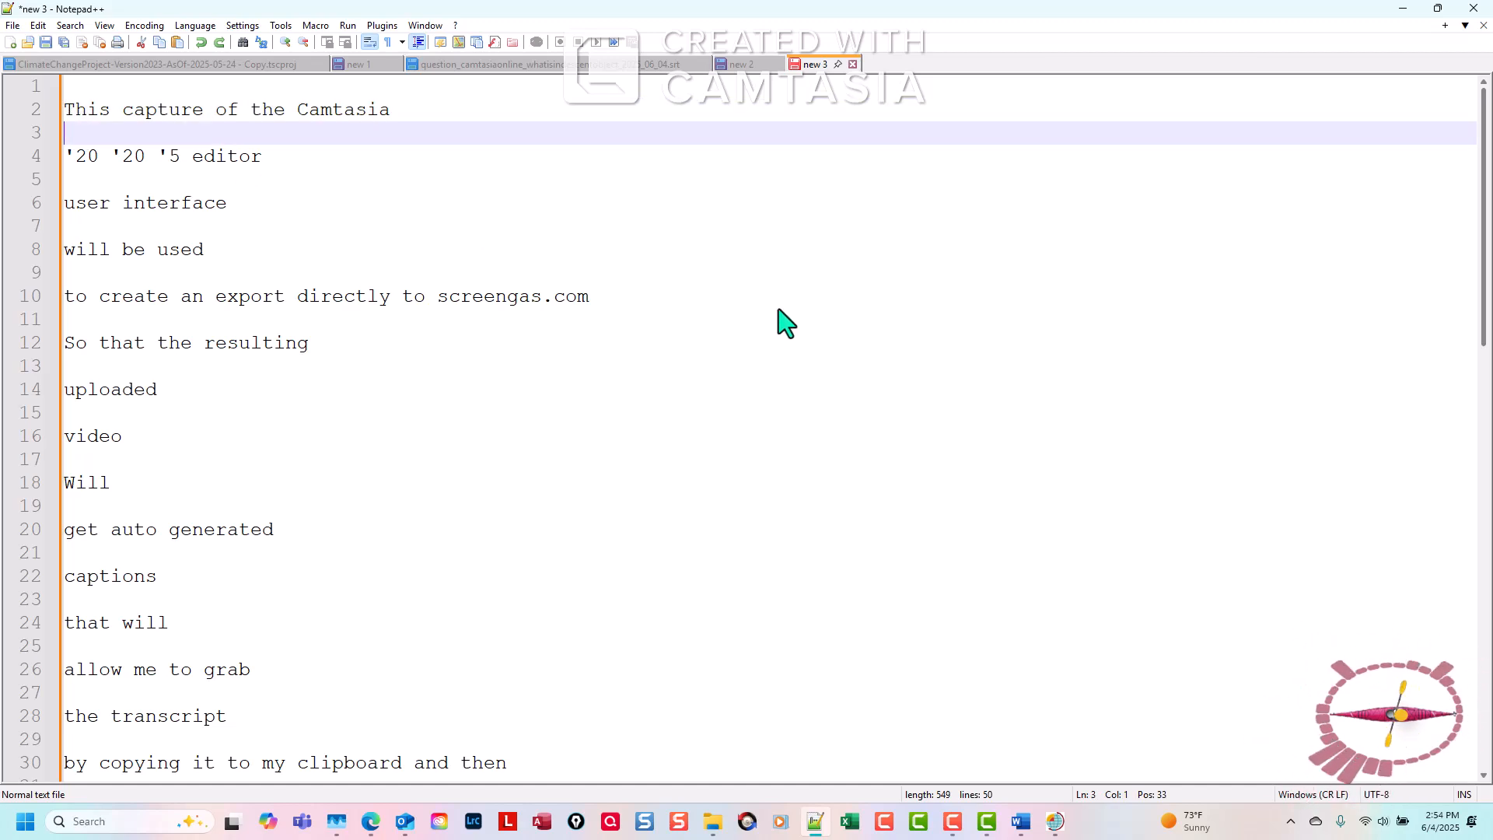
key(Delete)
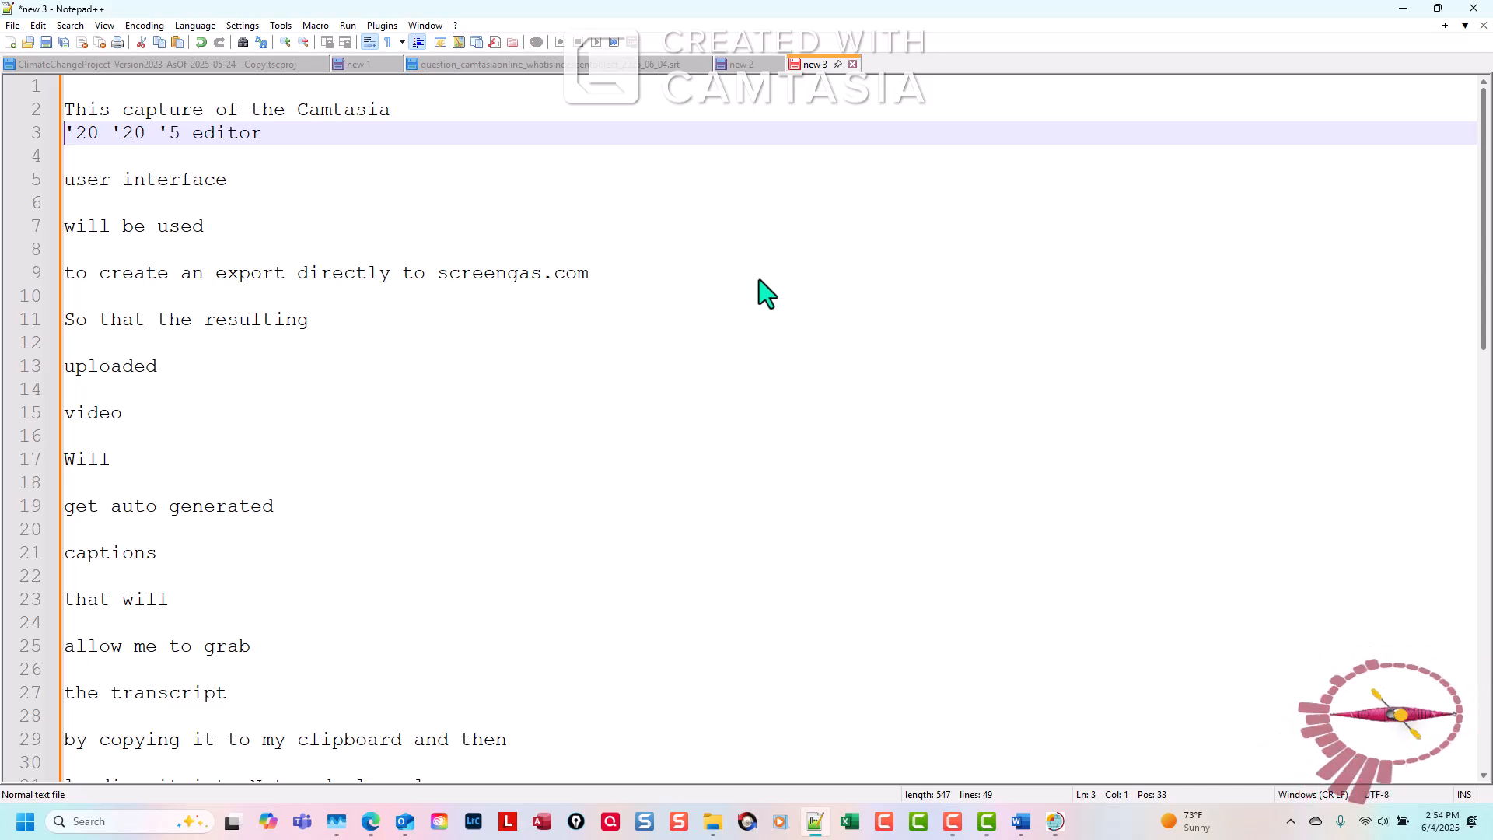
click(315, 30)
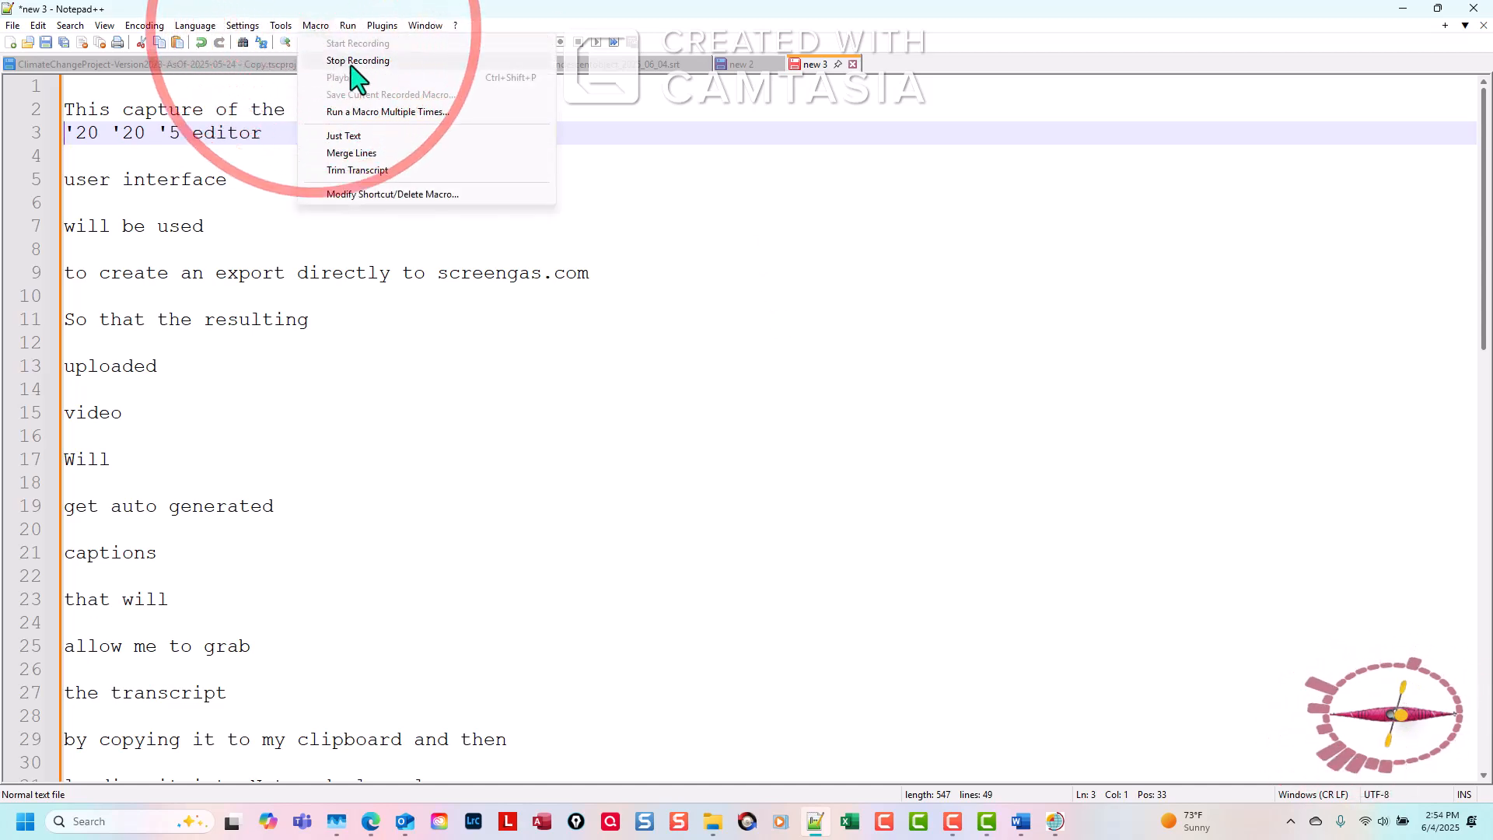
click(351, 61)
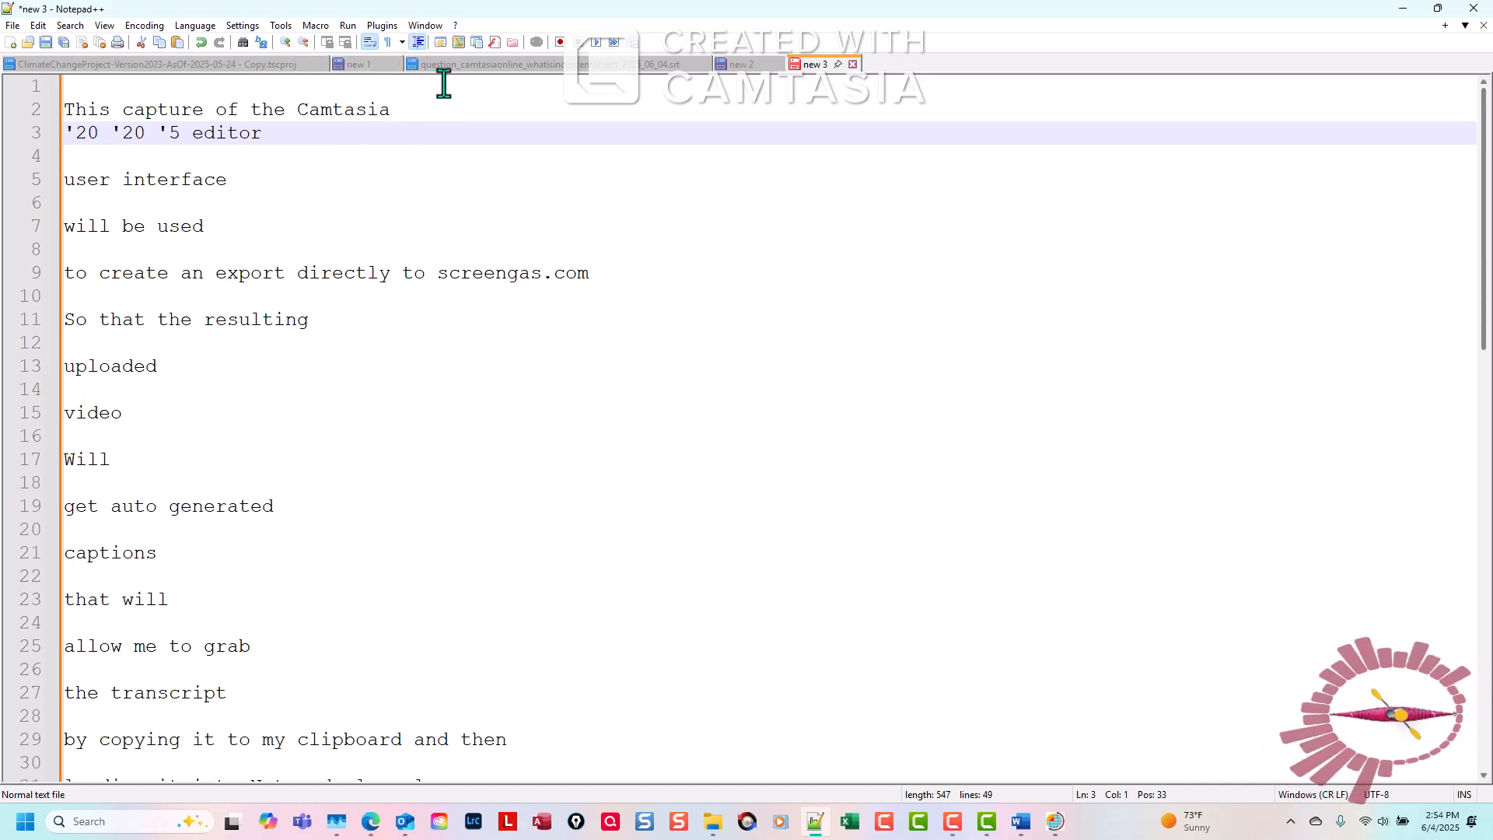
Run the current recorded macro until the end of the file to remove the remaining blank lines between the text lines.
click(317, 28)
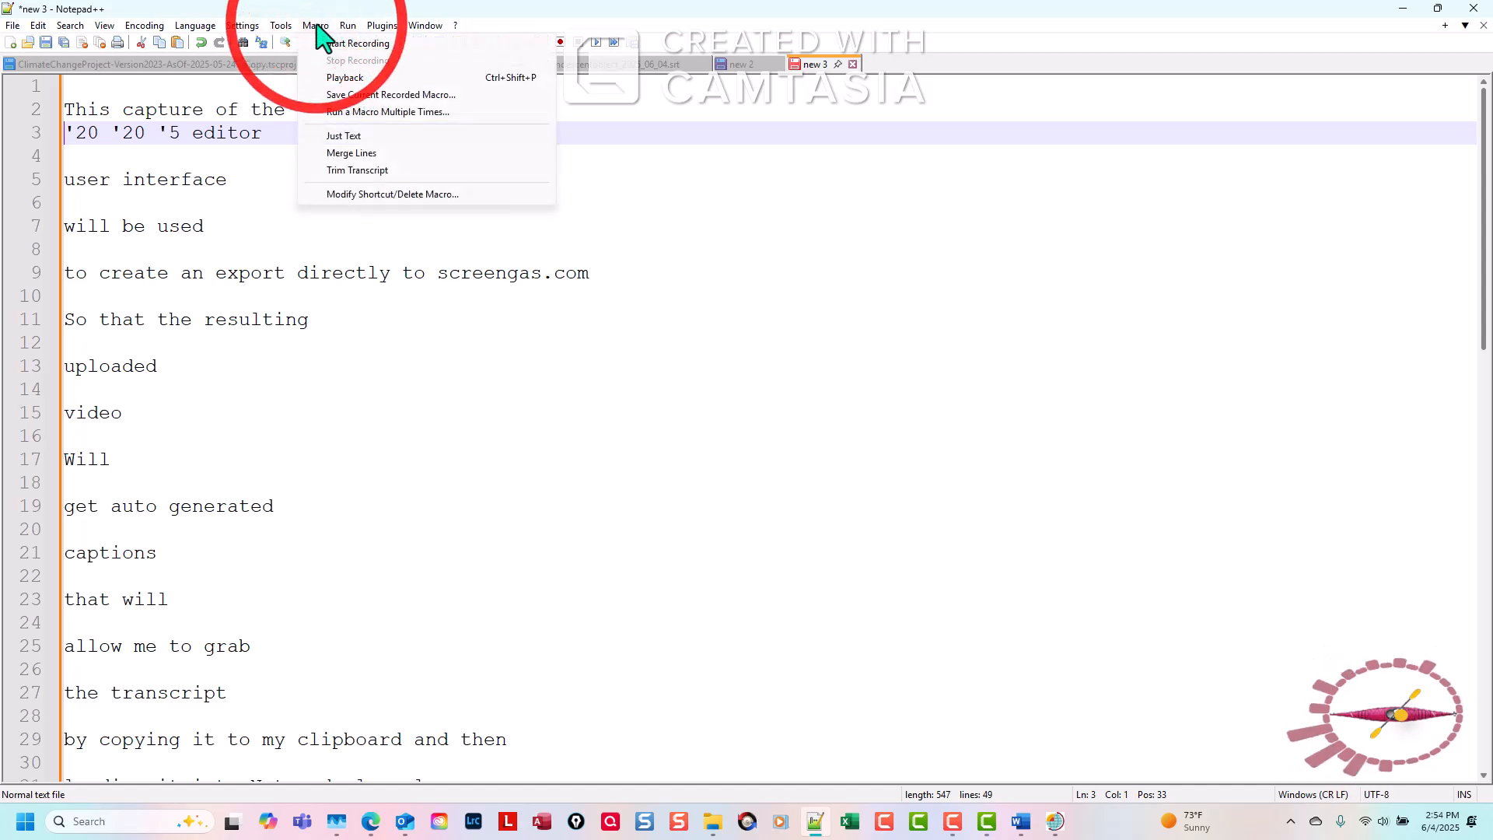
click(365, 113)
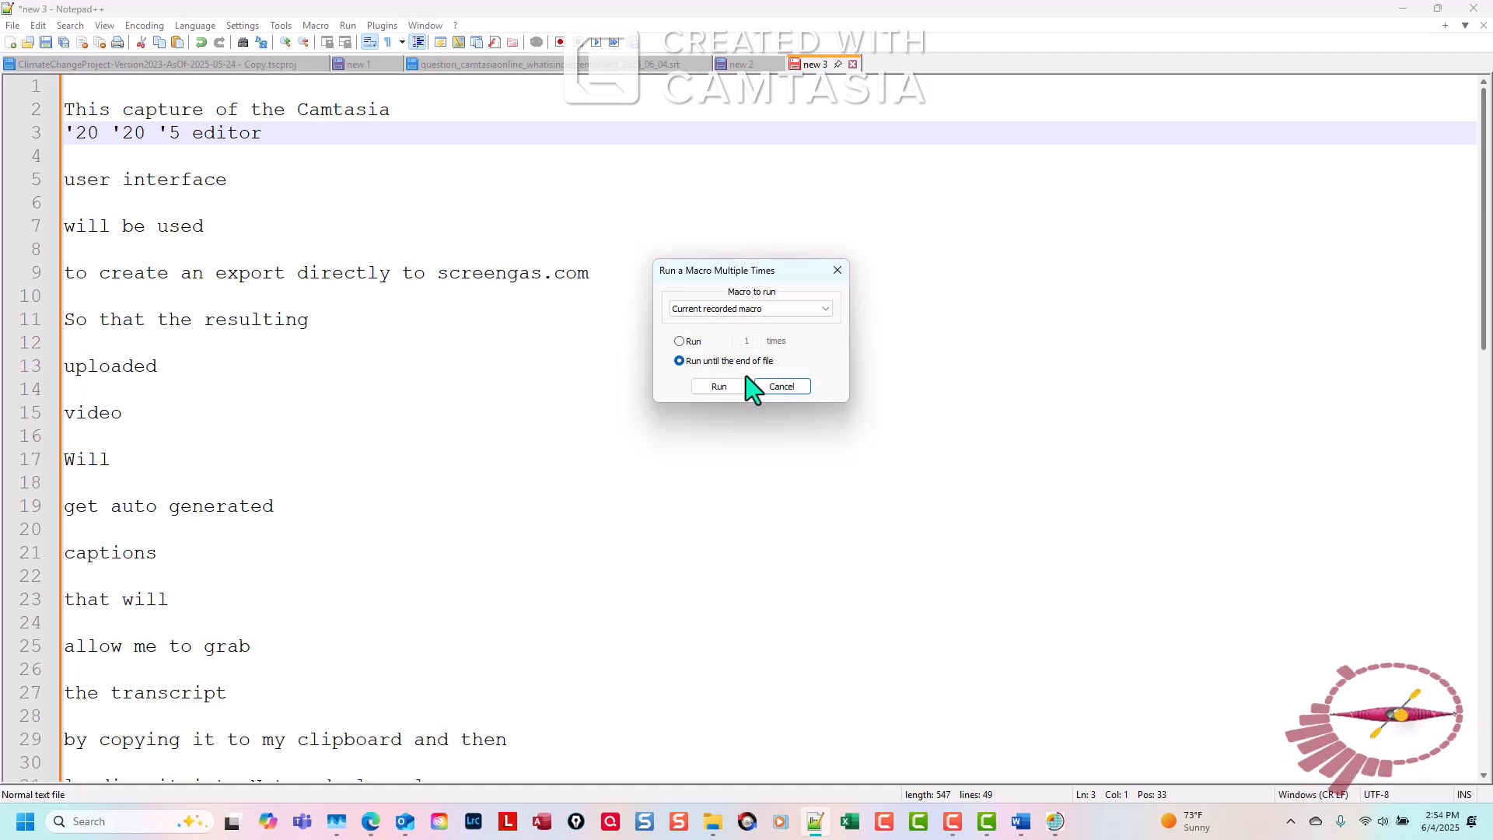
click(731, 390)
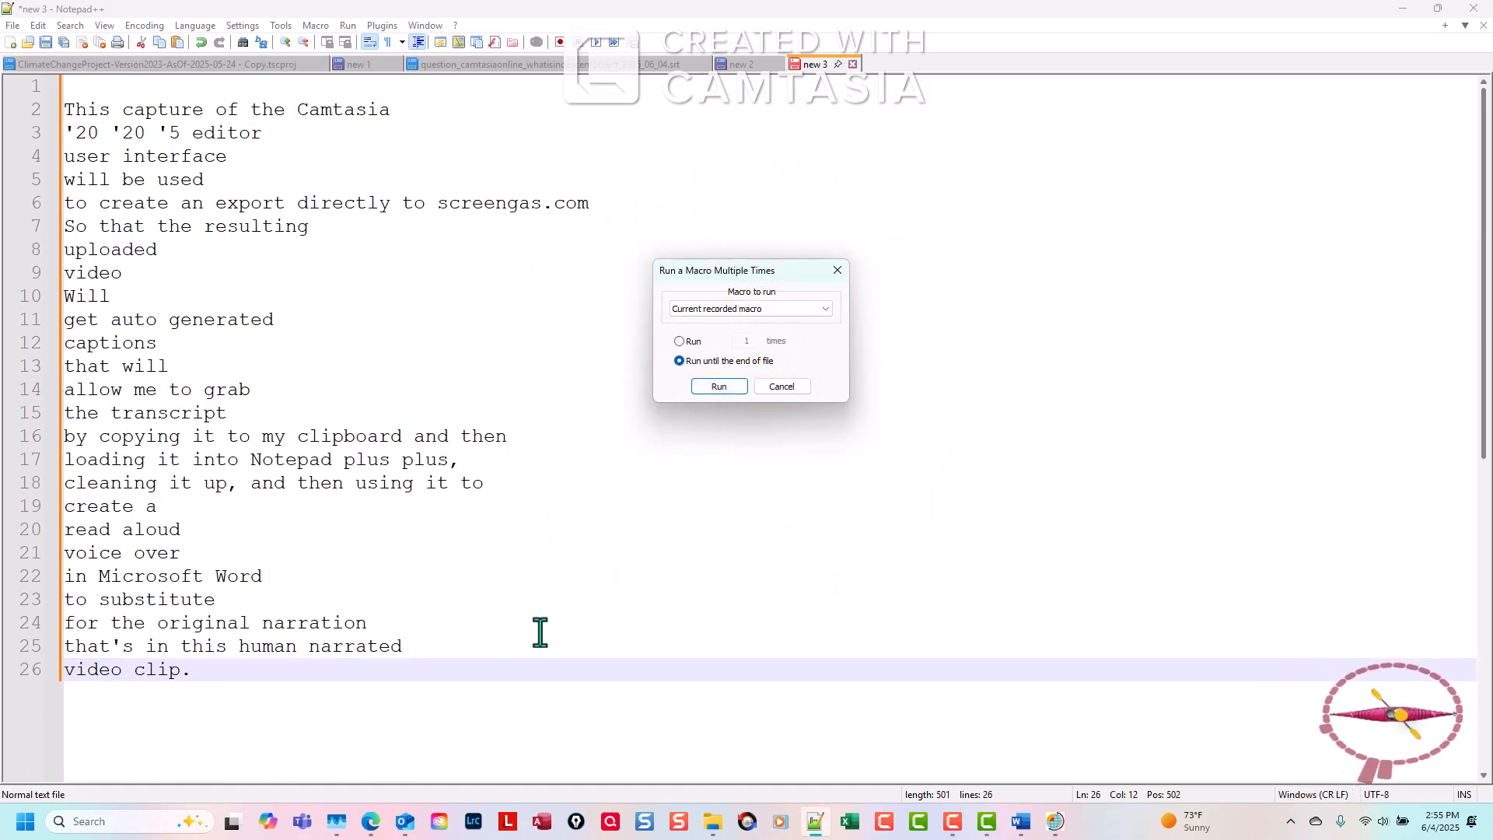
click(801, 389)
Copy all of the cleaned transcript text and paste it into a new blank Word document.
click(487, 604)
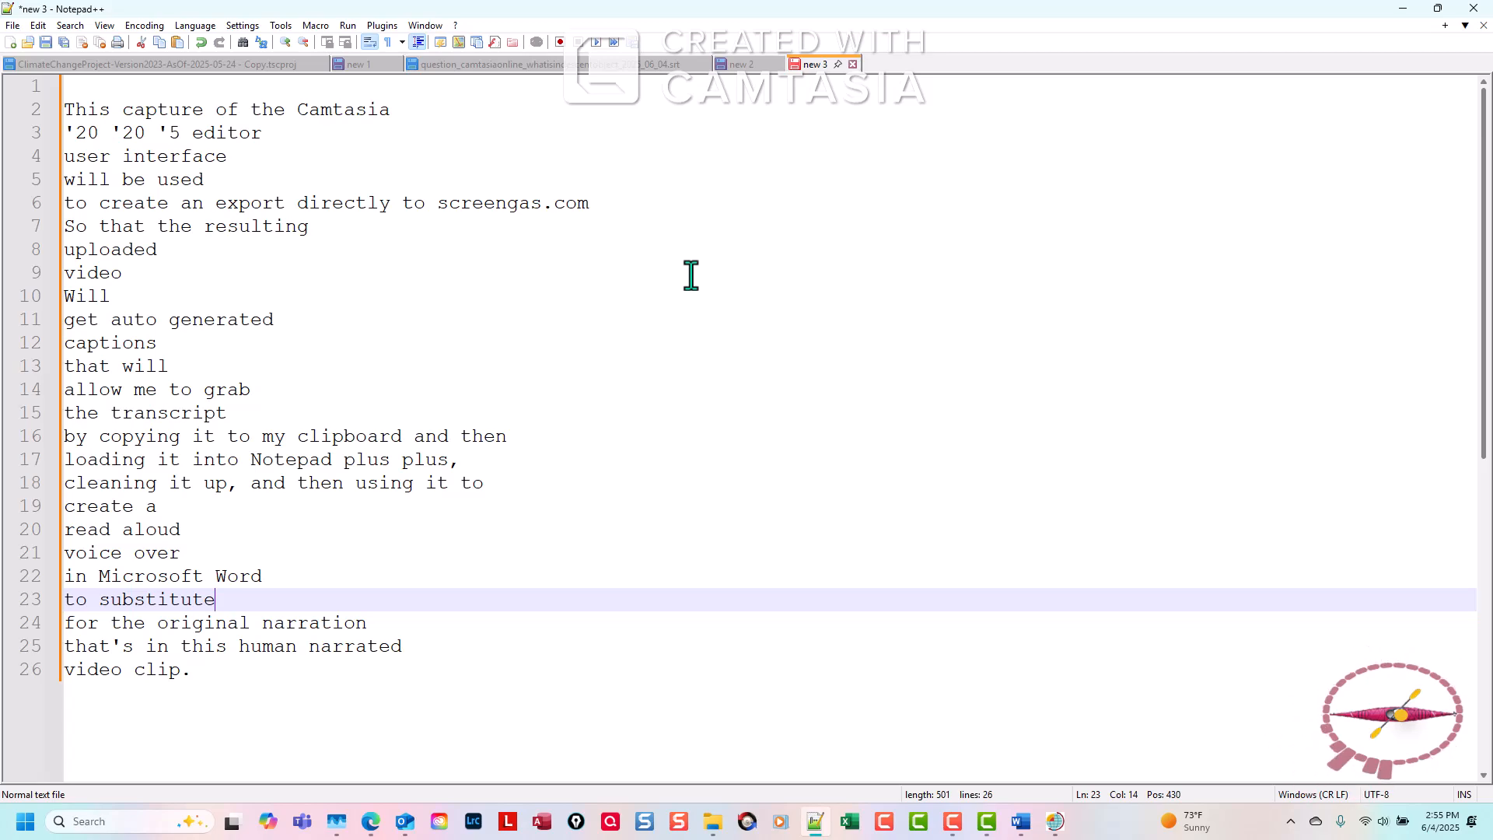
key(ctrl+a)
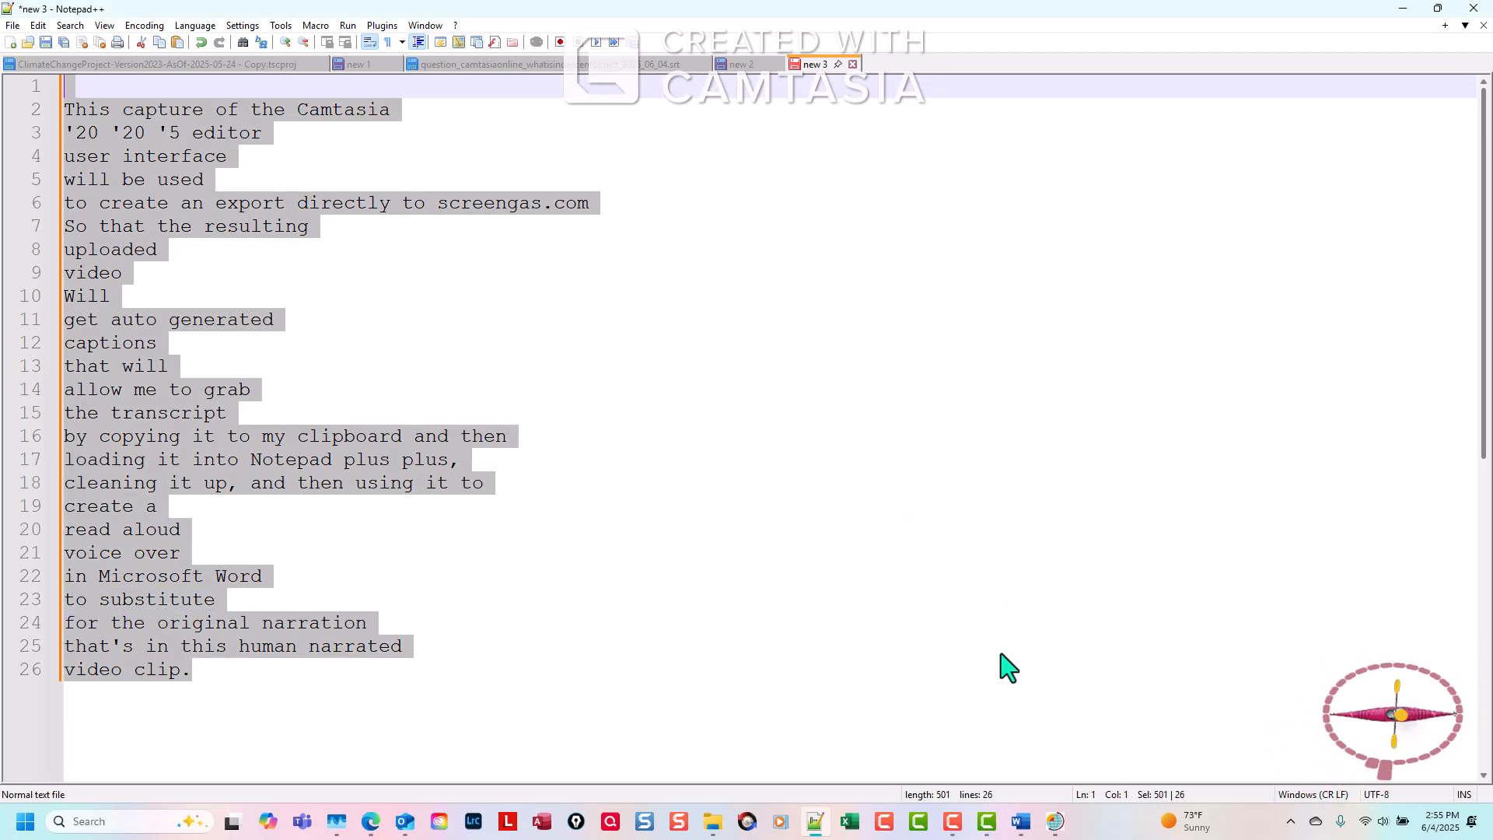
click(1023, 824)
key(ctrl+n)
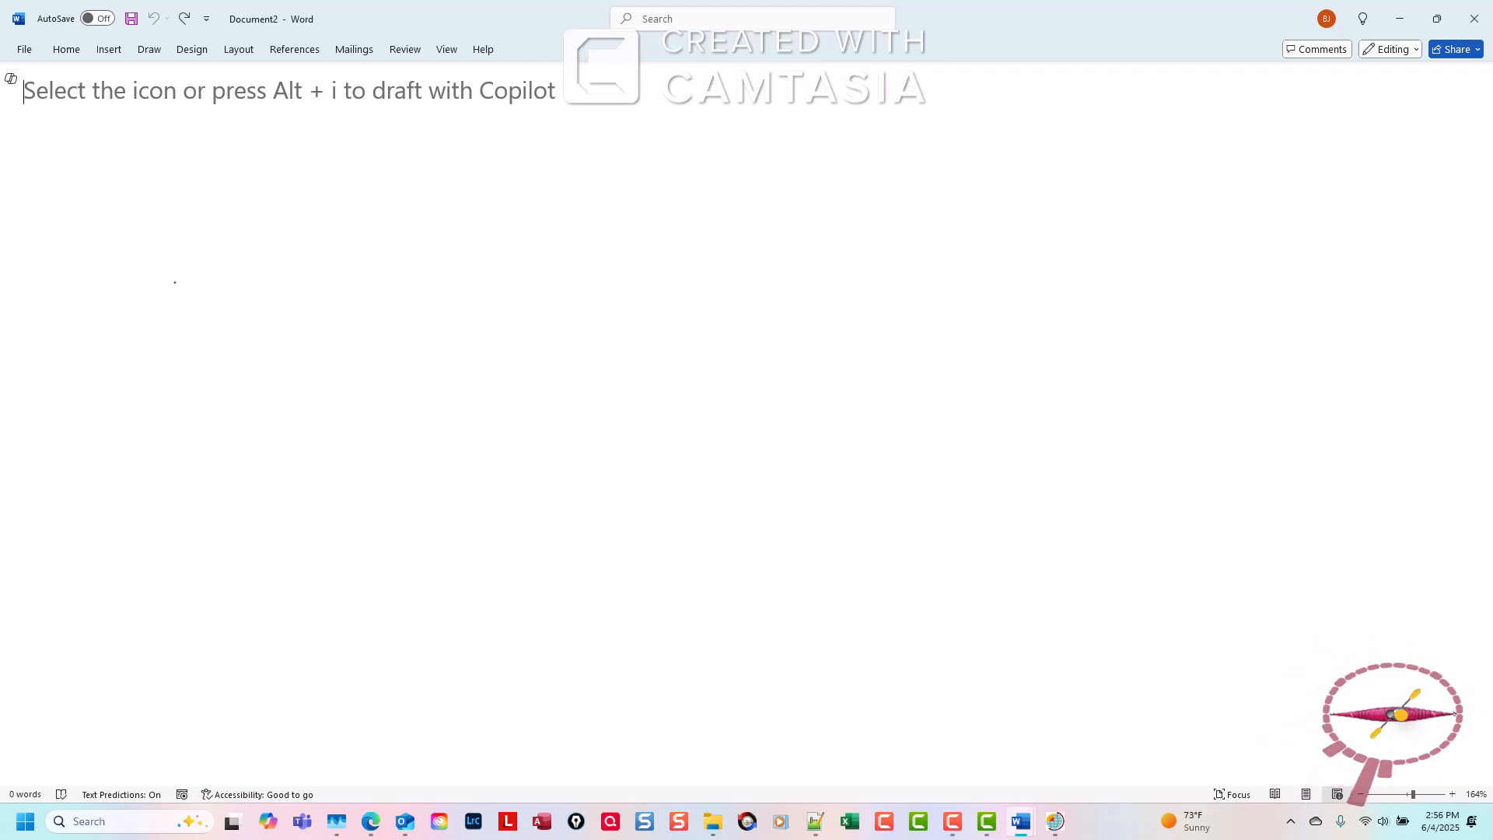
key(ctrl+v)
Join the "'20 '20 '5 editor" and "user interface" lines onto the first line, "This capture of the Camtasia".
drag(1486, 477, 1485, 205)
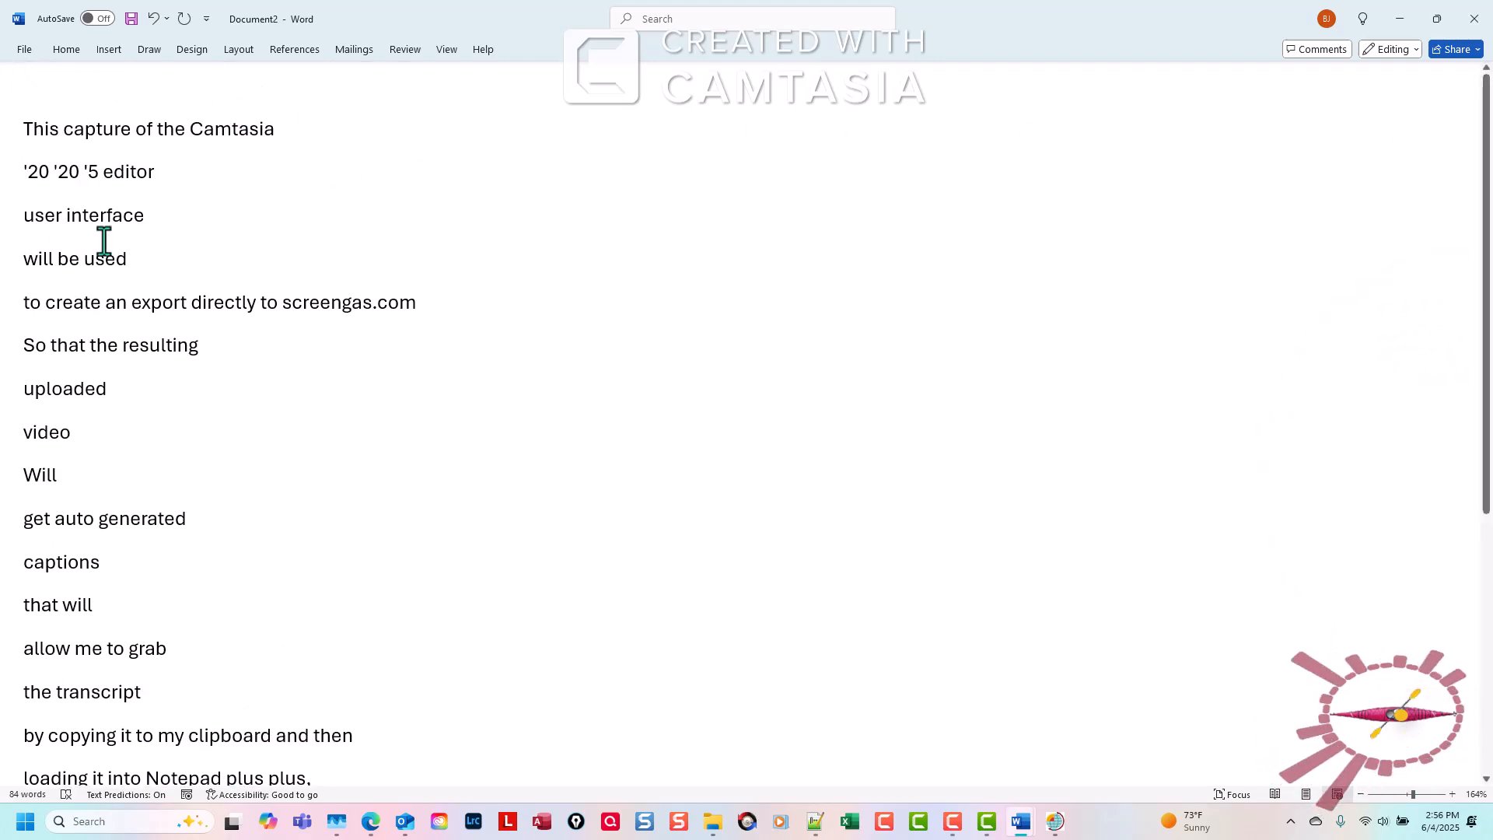
click(305, 128)
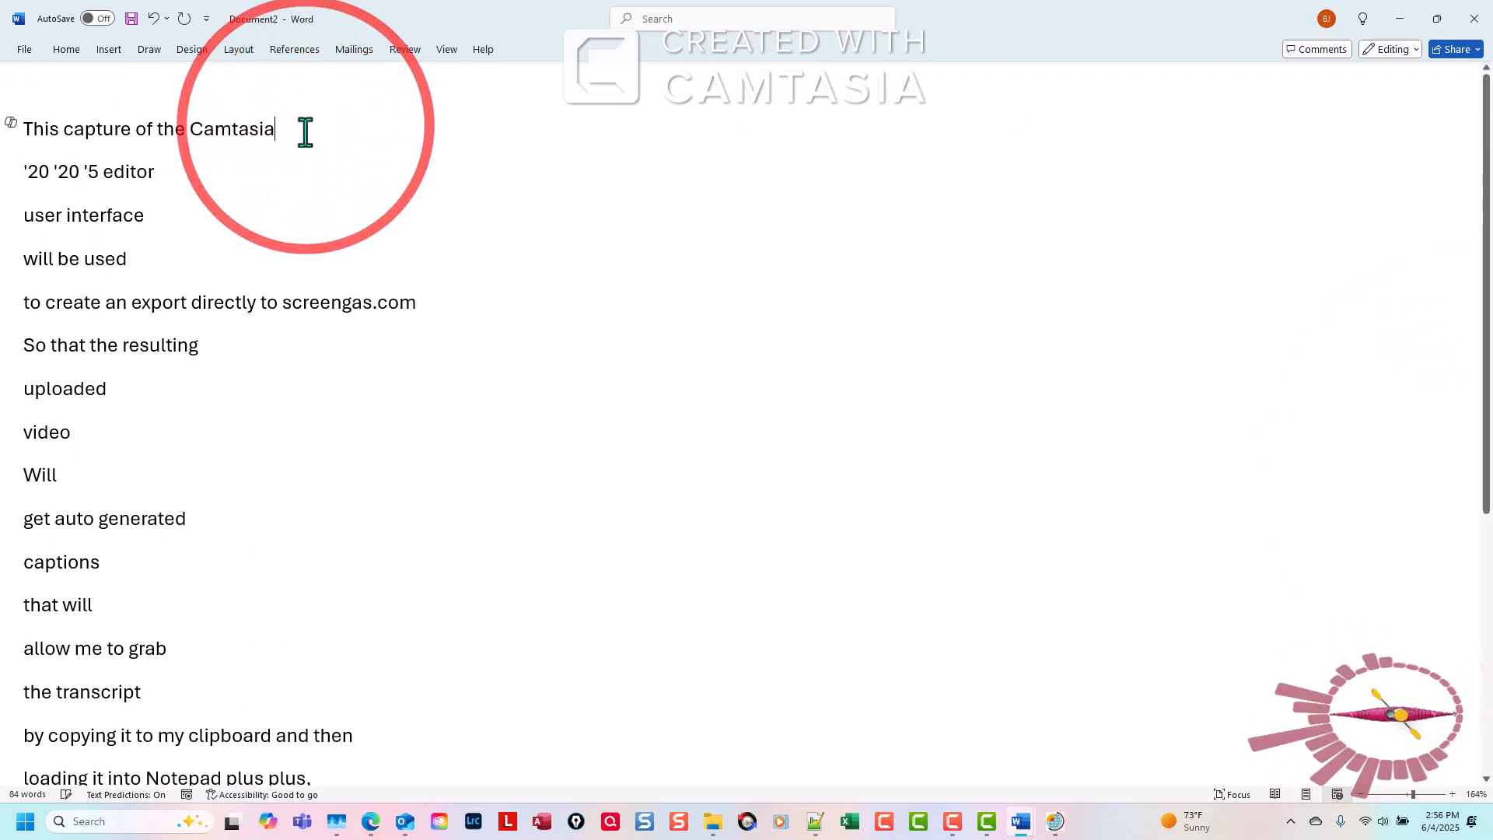
key(Delete)
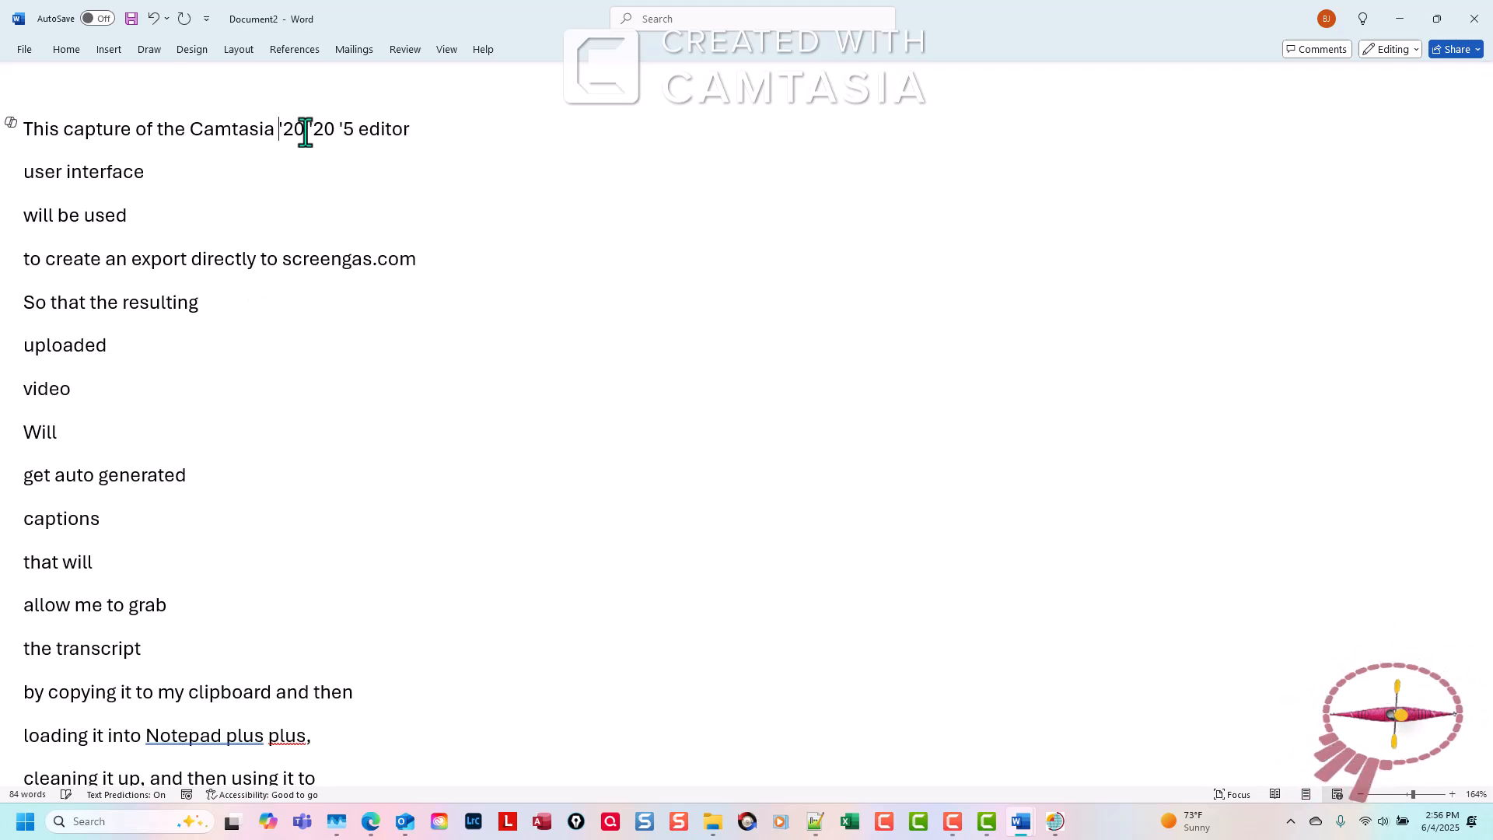
key(Delete)
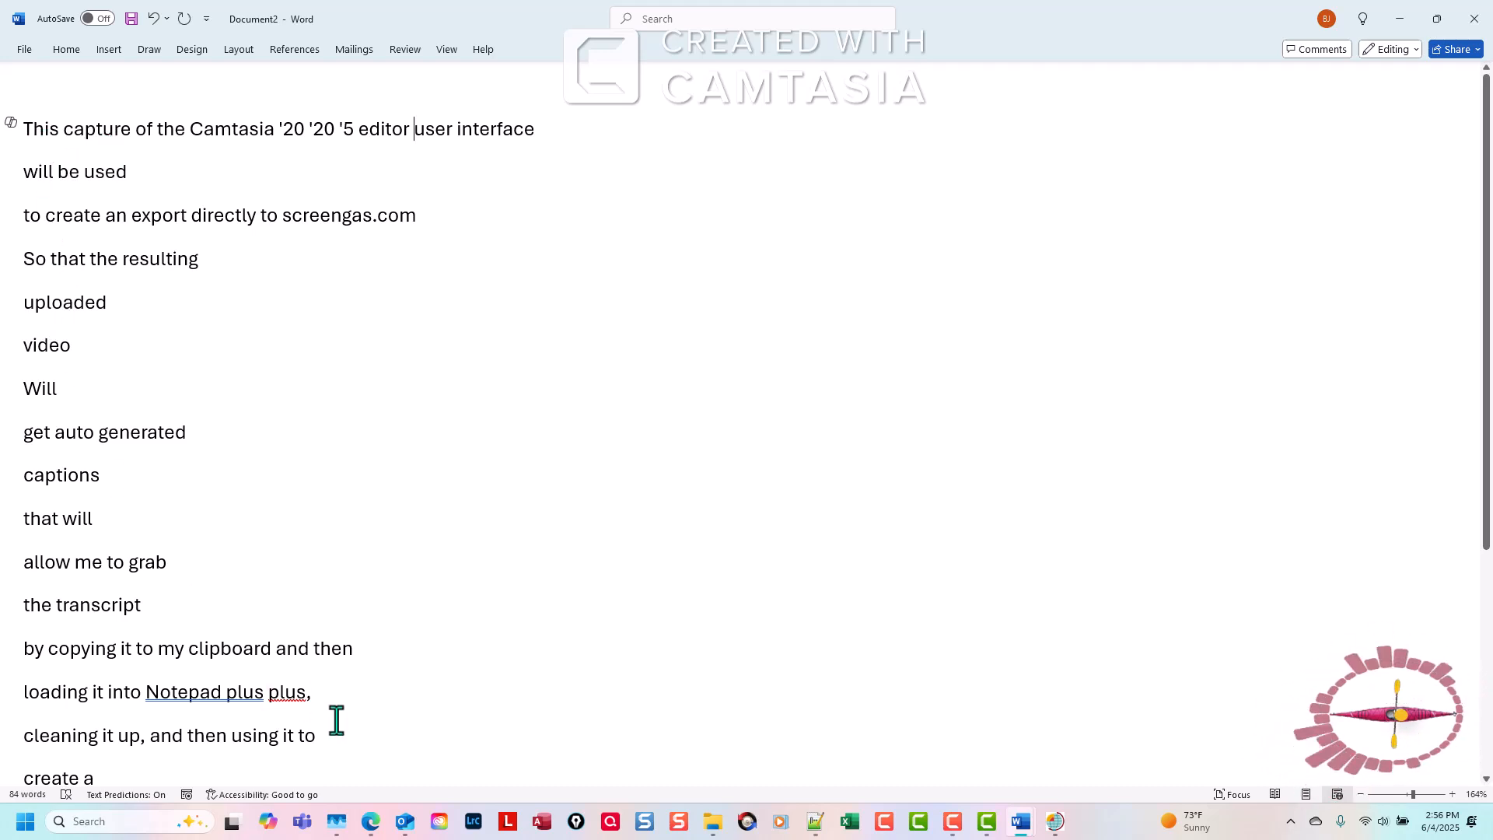
Switch to the Example.docx document and place the cursor at the start of the paragraph beginning "This capture of the Camtasia 2025 editor".
mouse_move(1020, 821)
click(970, 763)
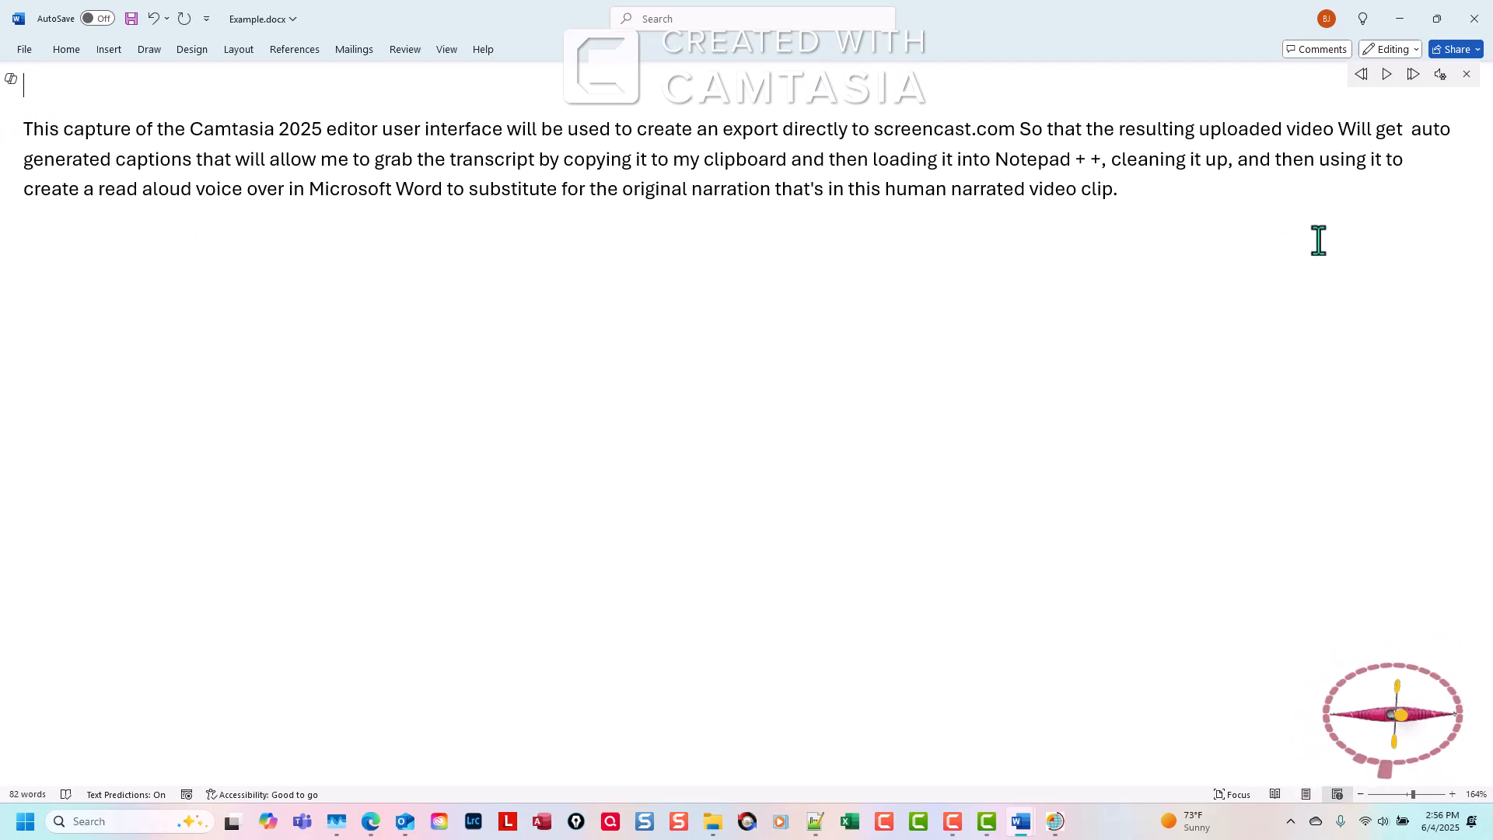
click(24, 128)
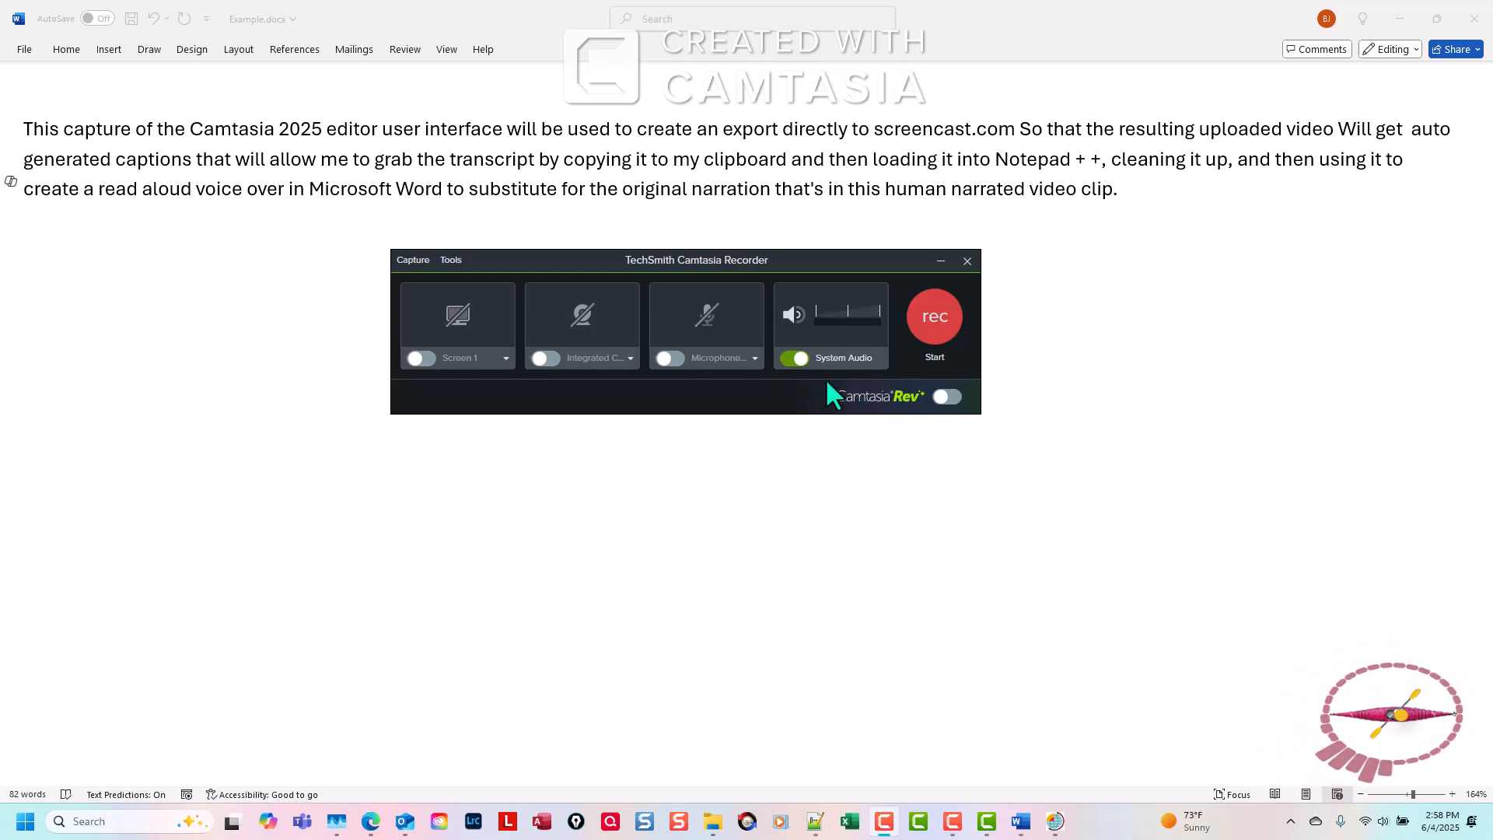
Start a system-audio-only recording and play Read Aloud from the start of the Example.docx paragraph through to its end.
click(24, 128)
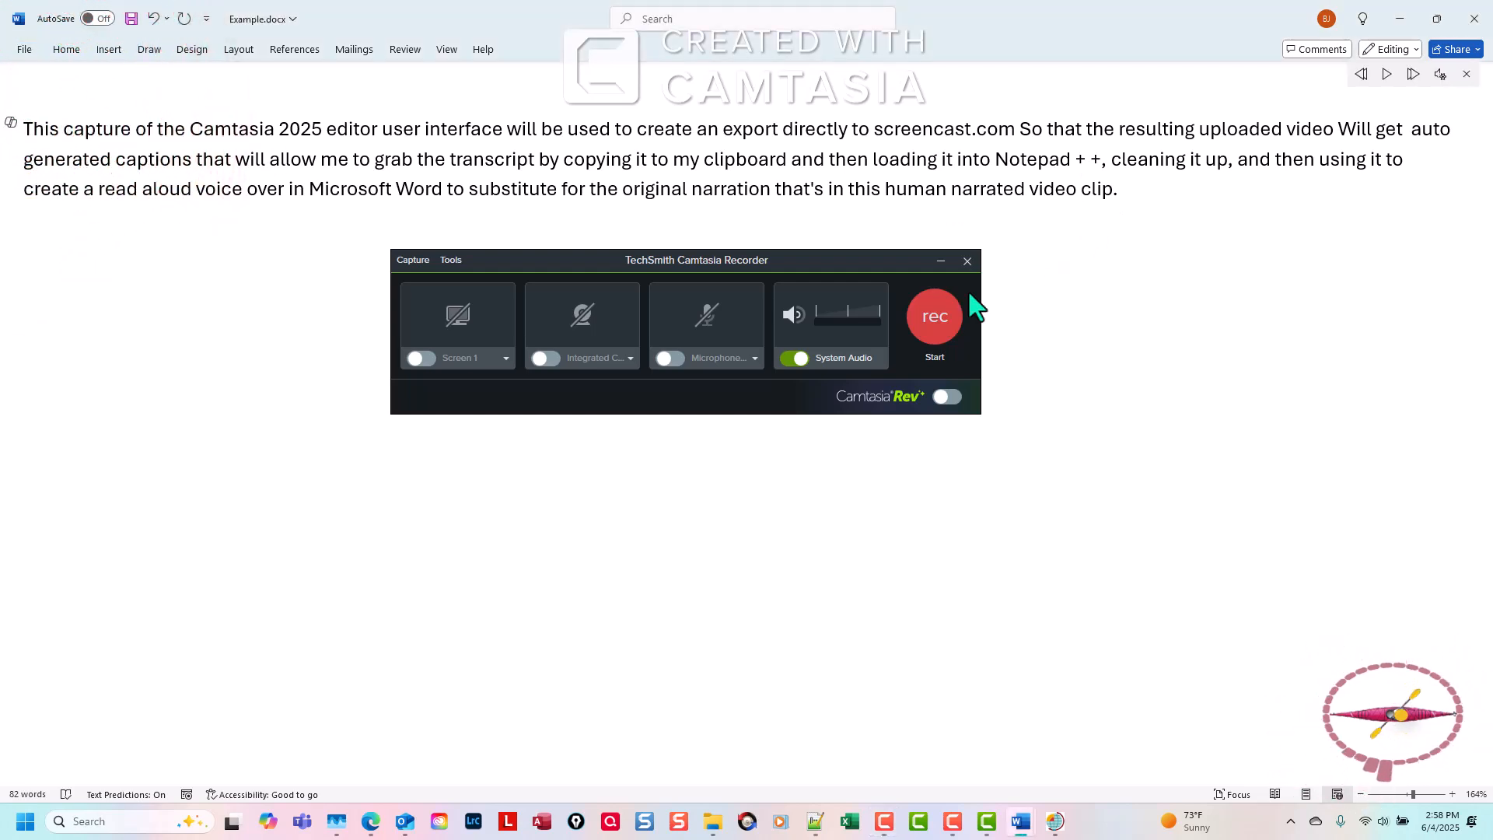
click(935, 319)
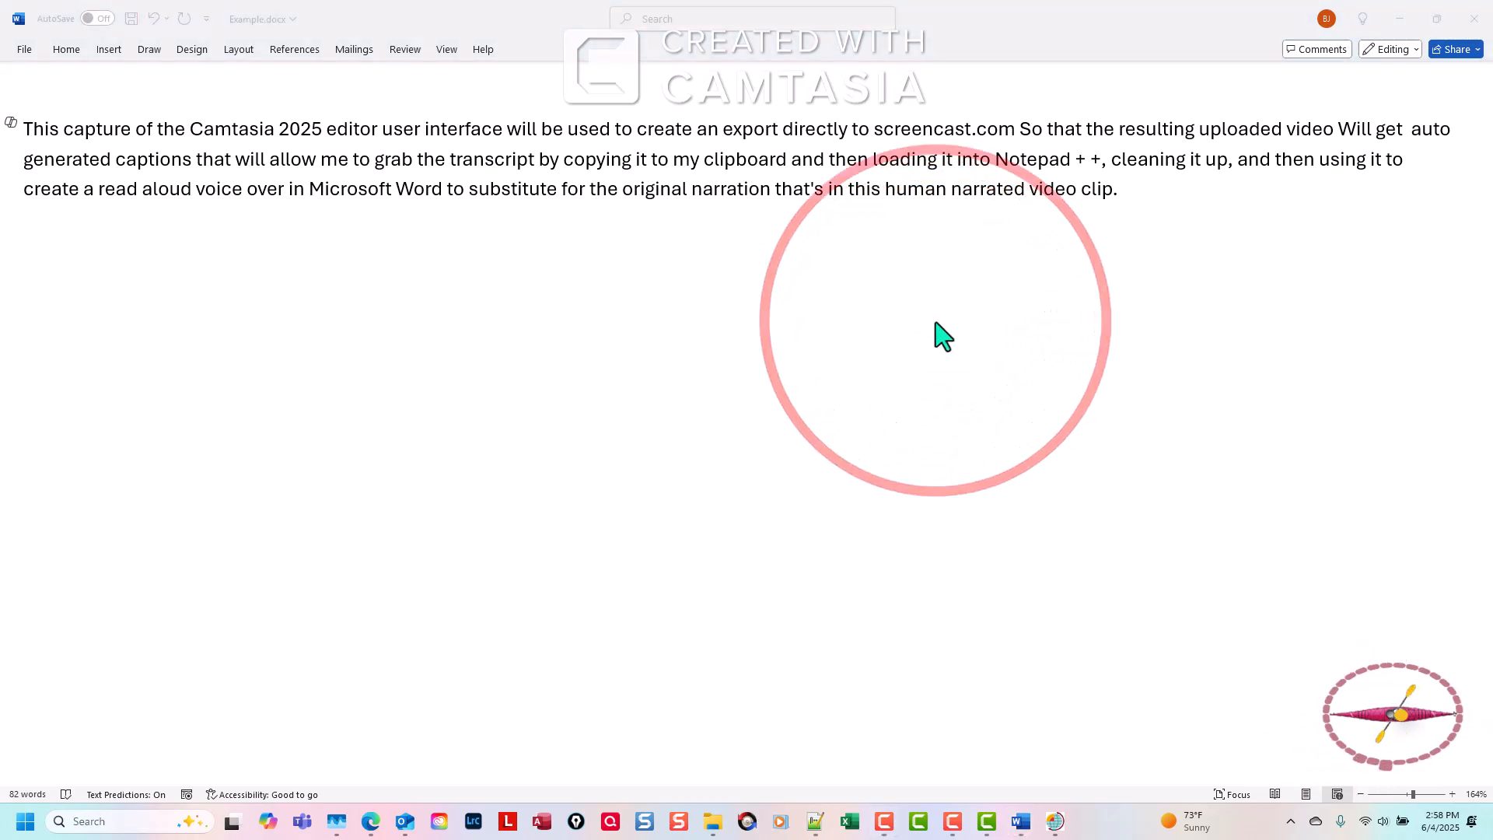
click(1466, 241)
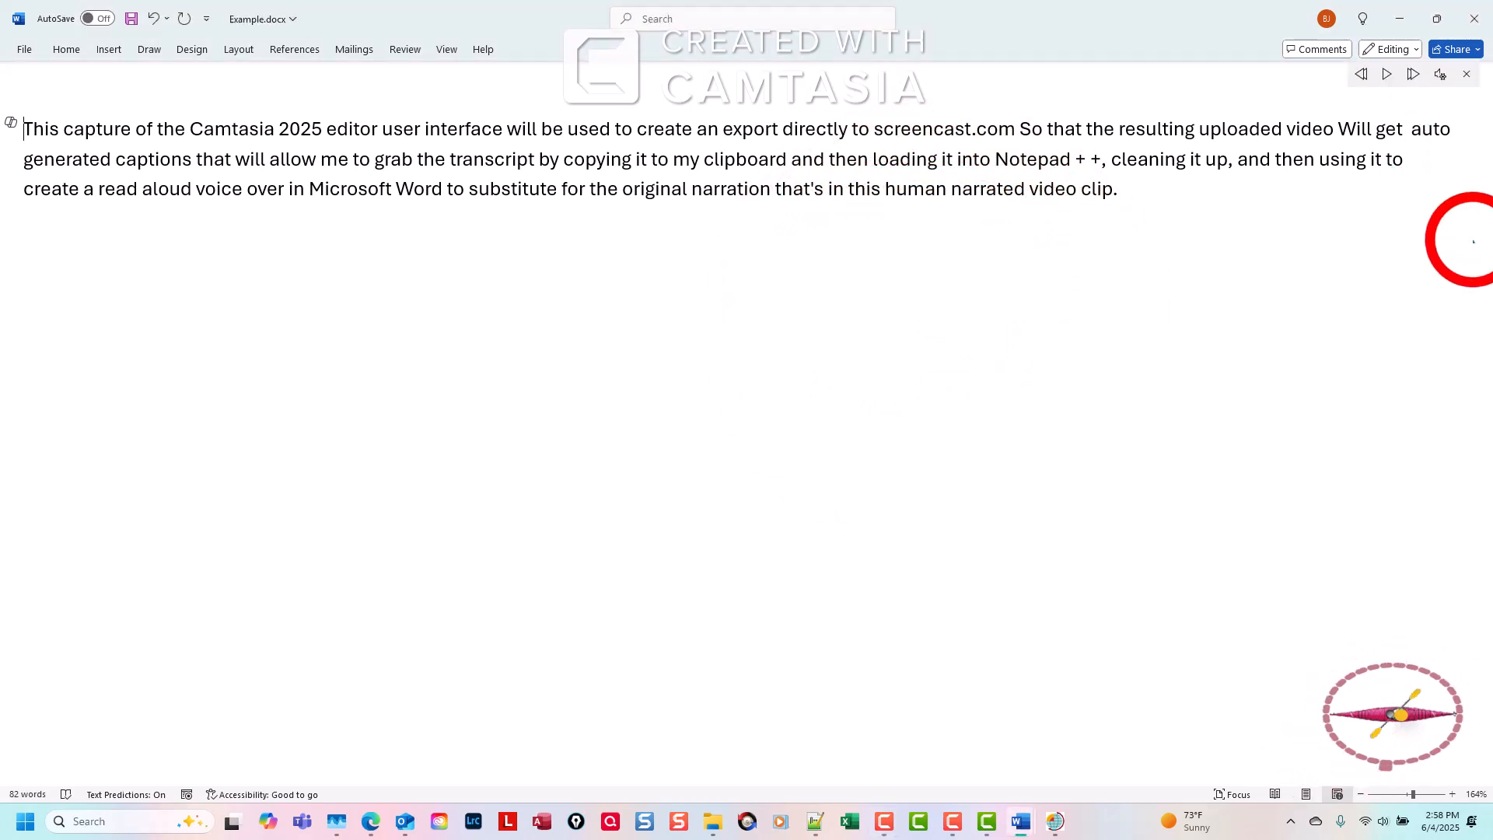
click(1385, 79)
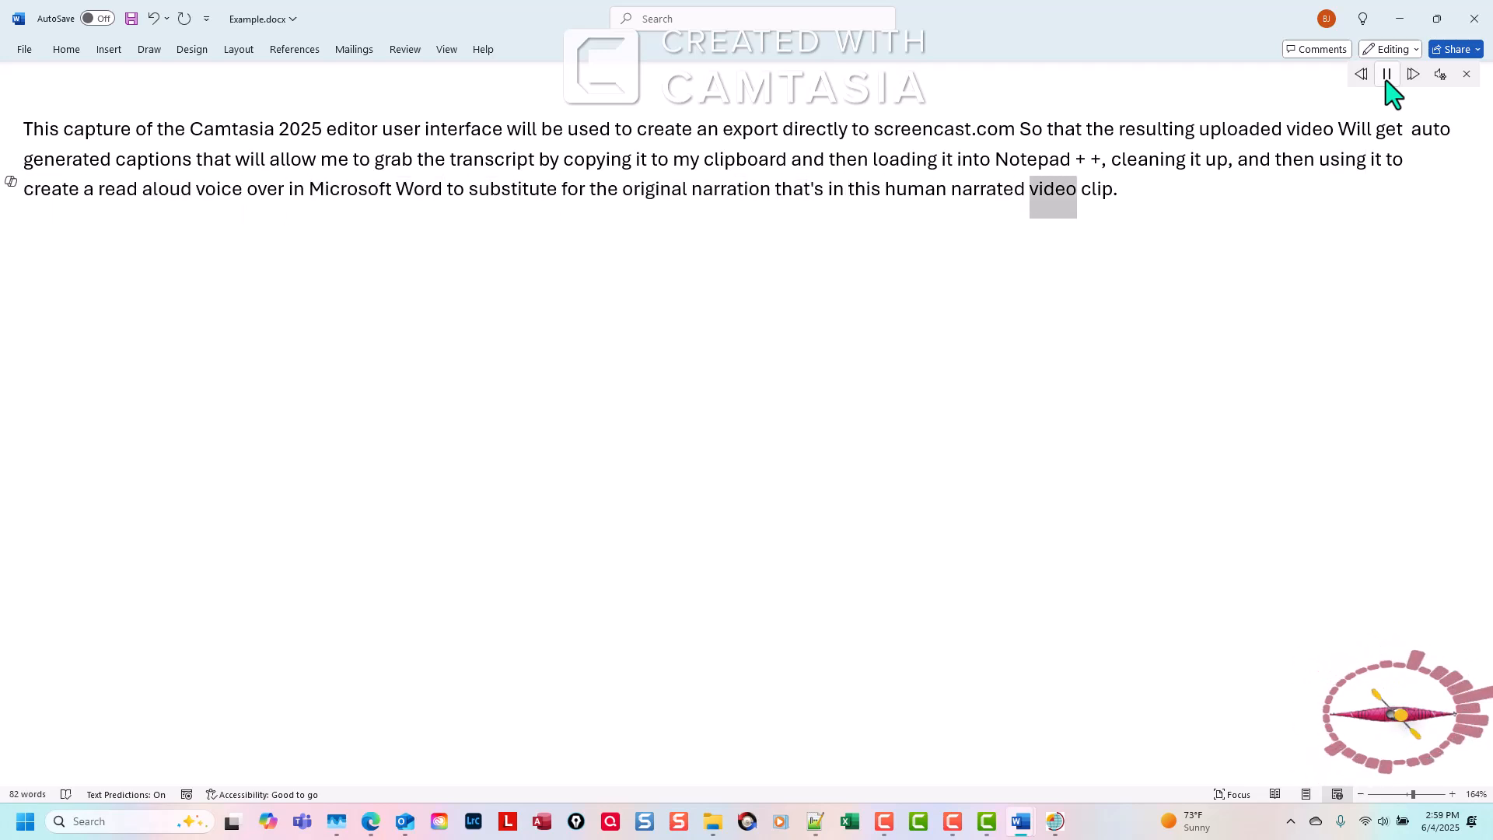
click(1387, 76)
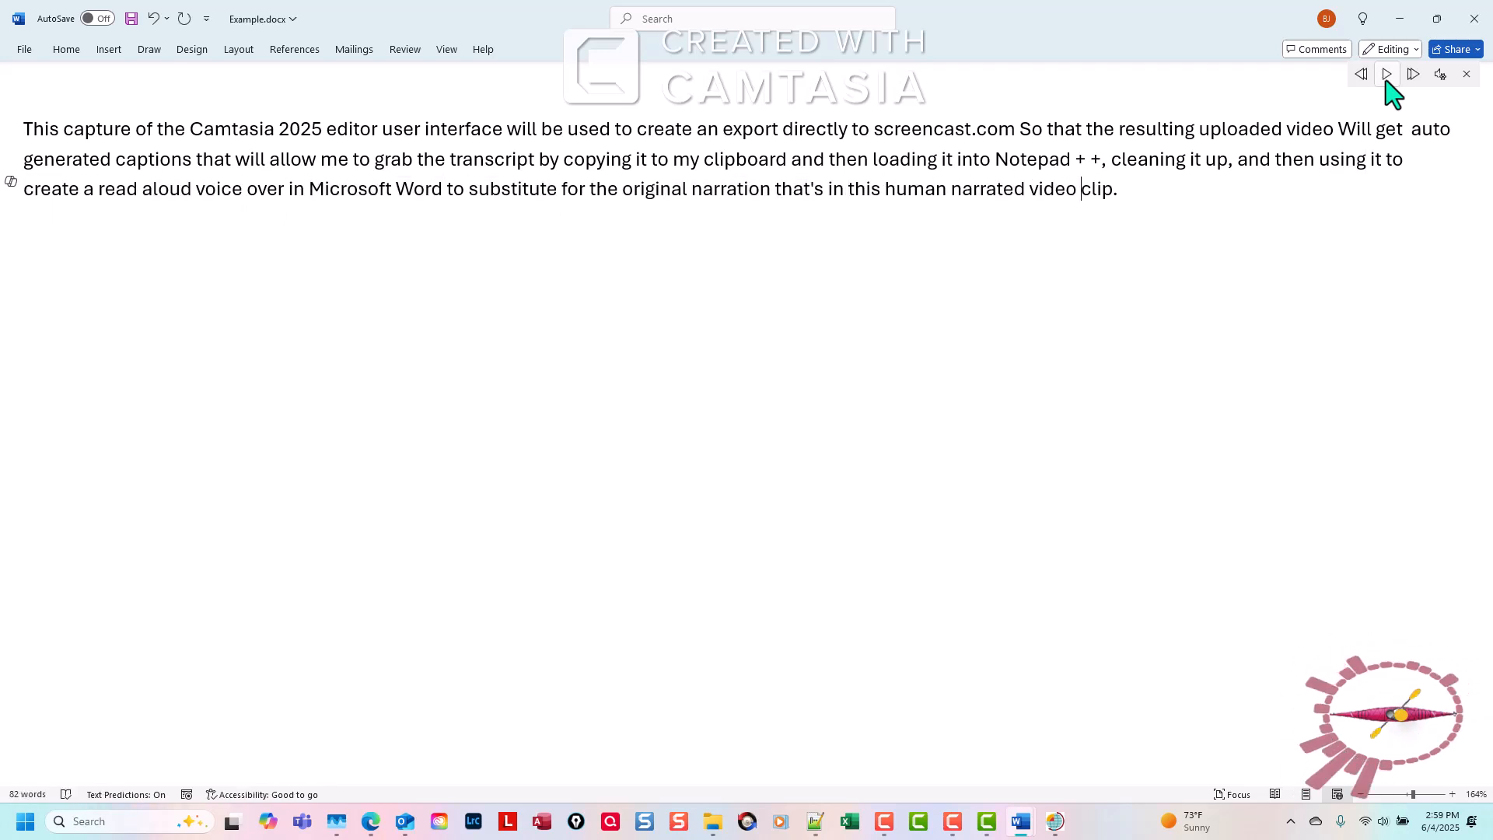
Stop the recording, save it as ReadAloud.trec in WORKINGFOLDER NL, and close the recorder.
click(778, 280)
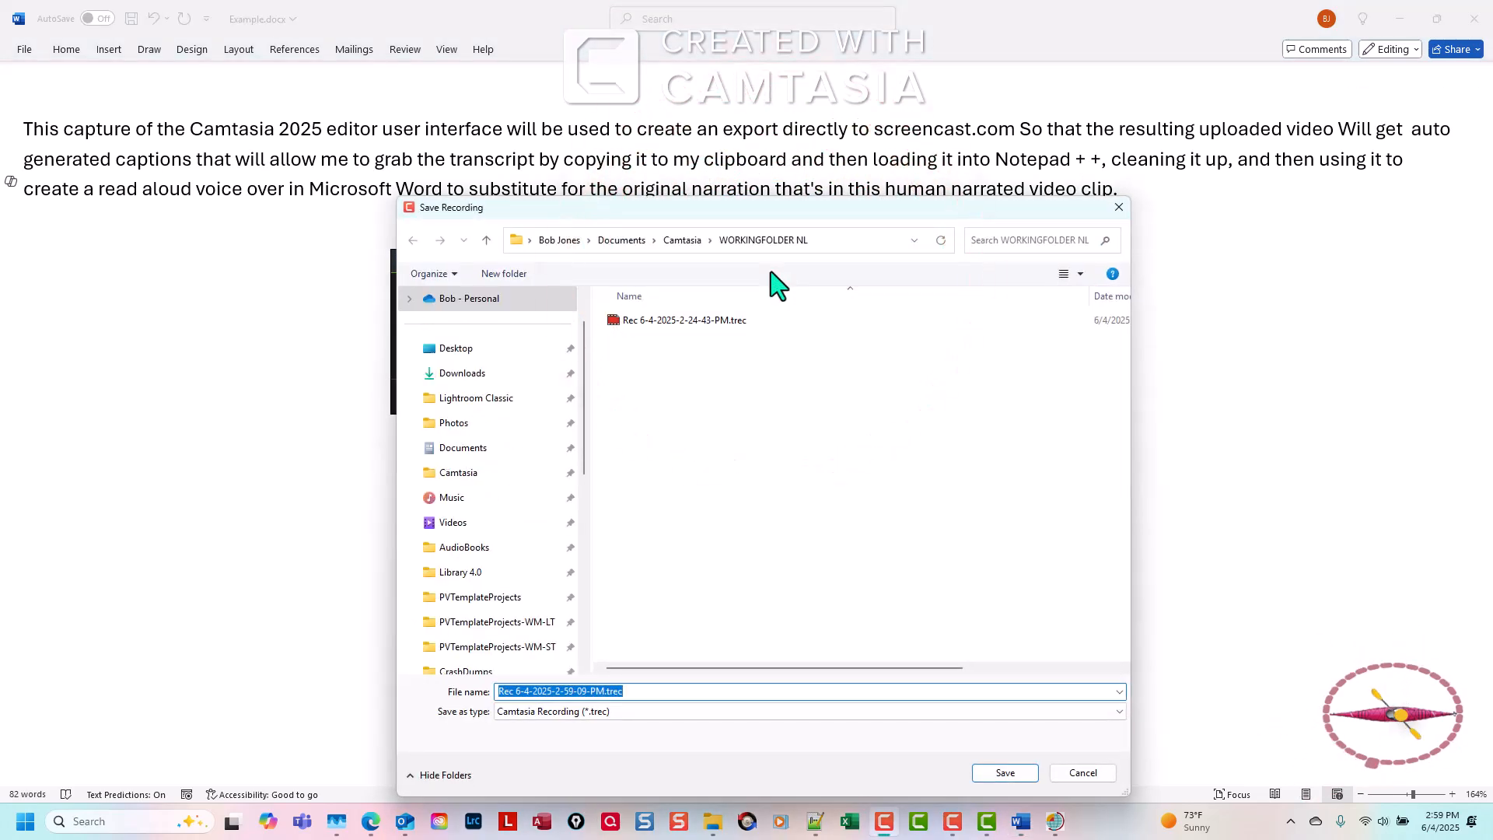
text(ReadAloud)
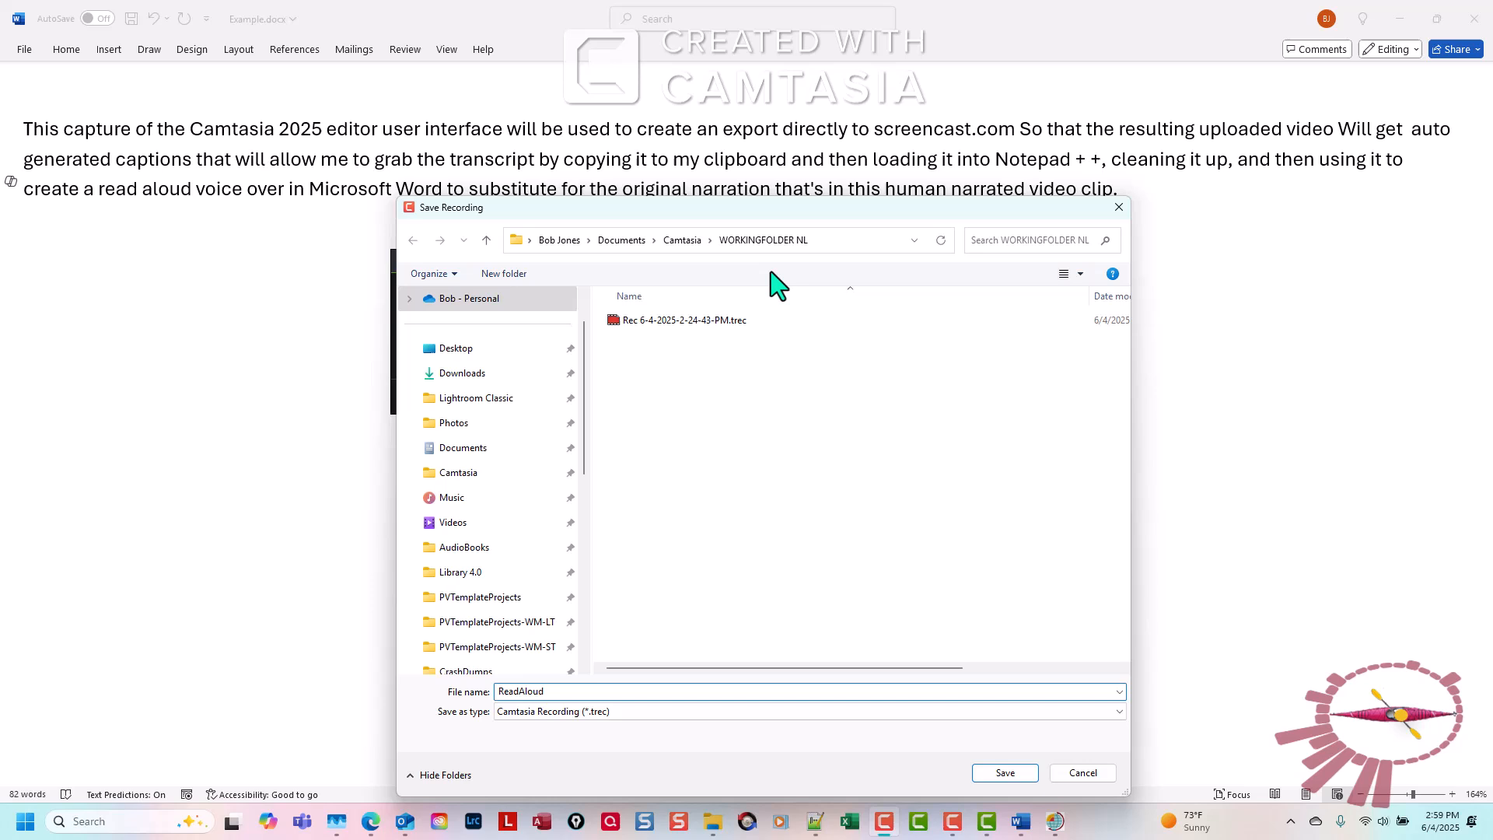
key(Return)
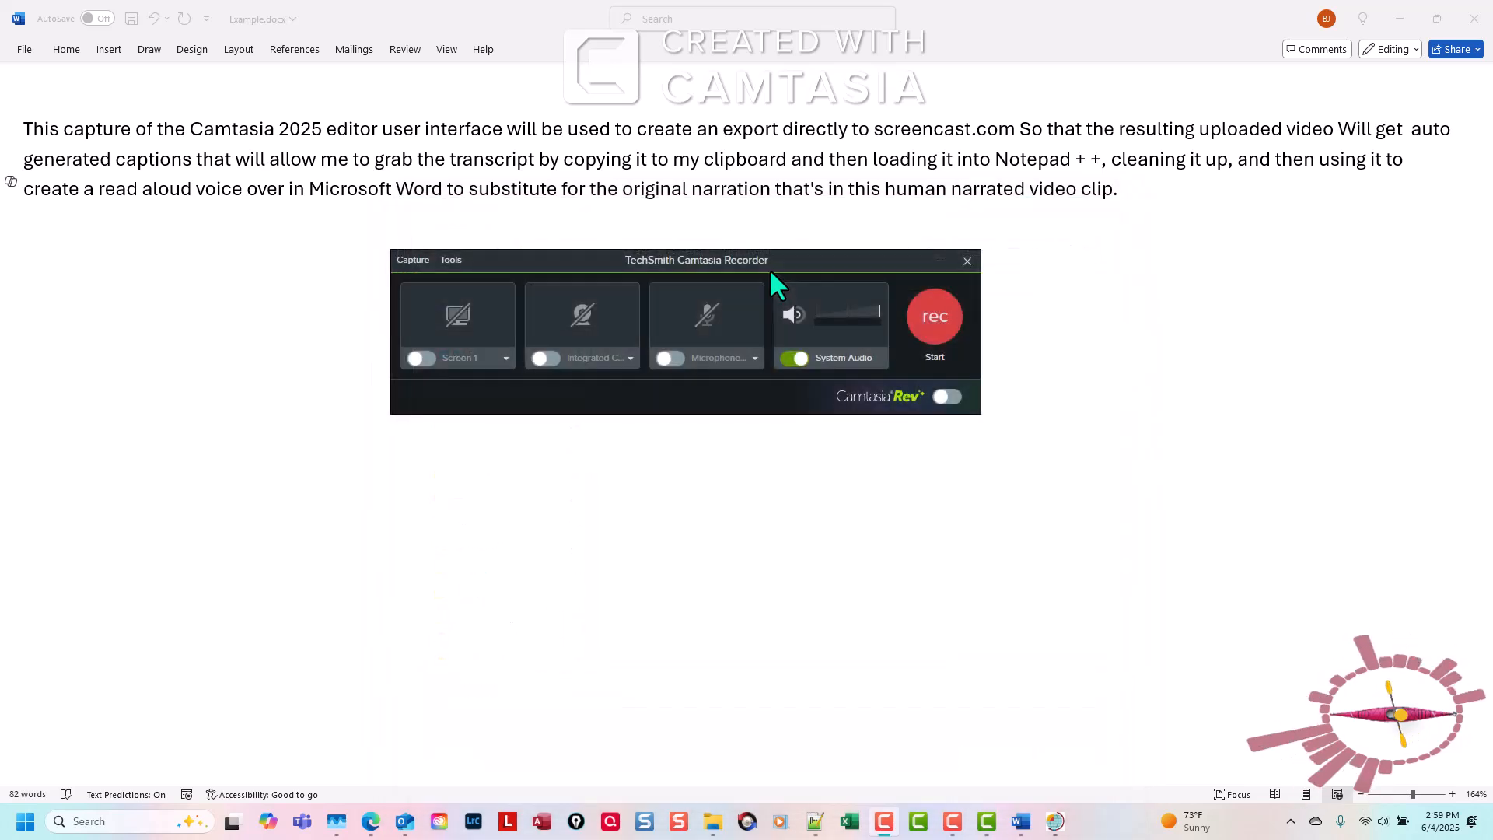
click(967, 261)
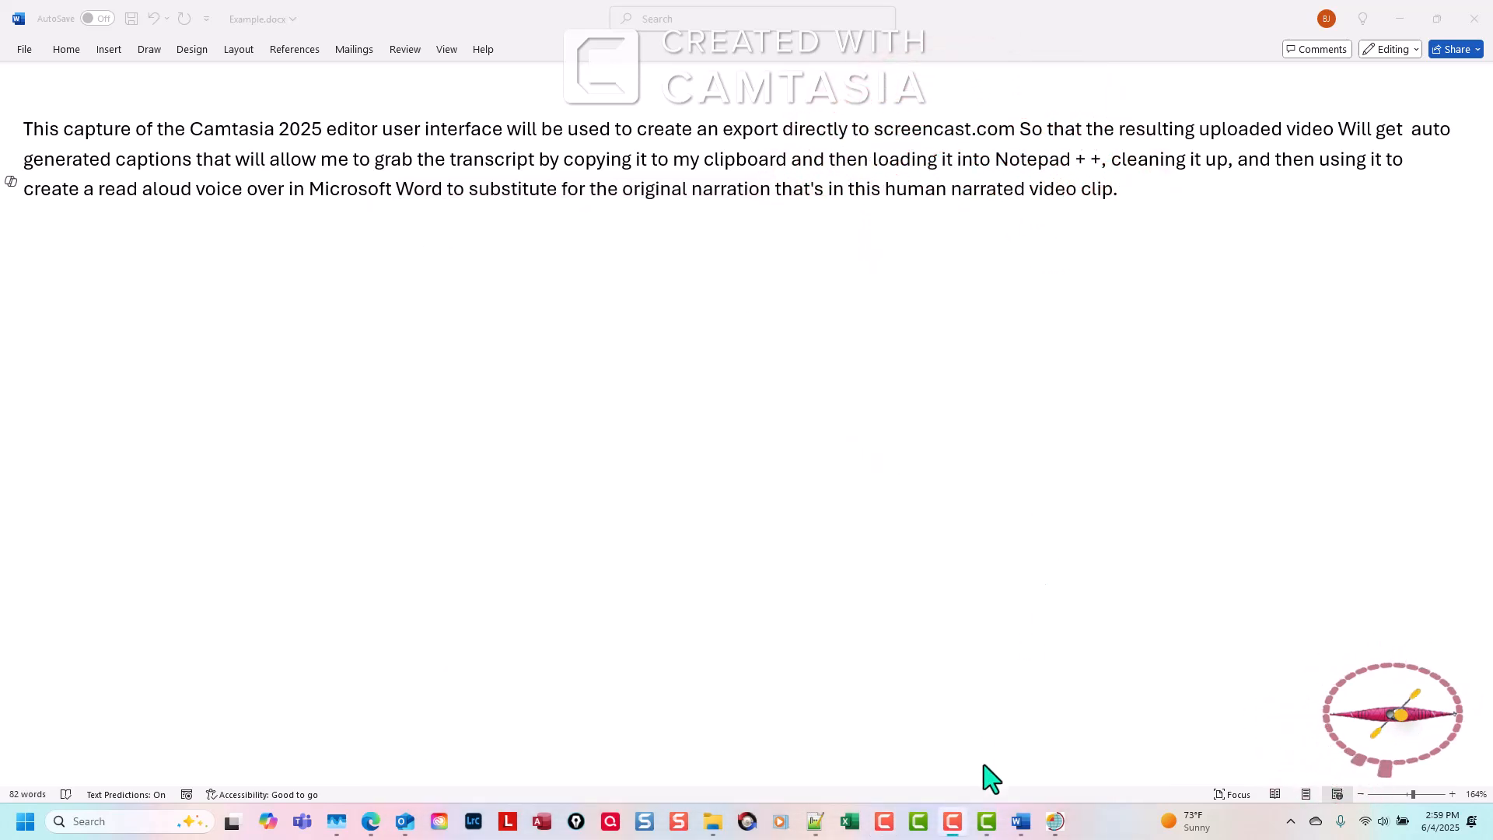
Switch to the Camtasia editor and import ReadAloud.trec into the ExampleProject media bin.
click(986, 817)
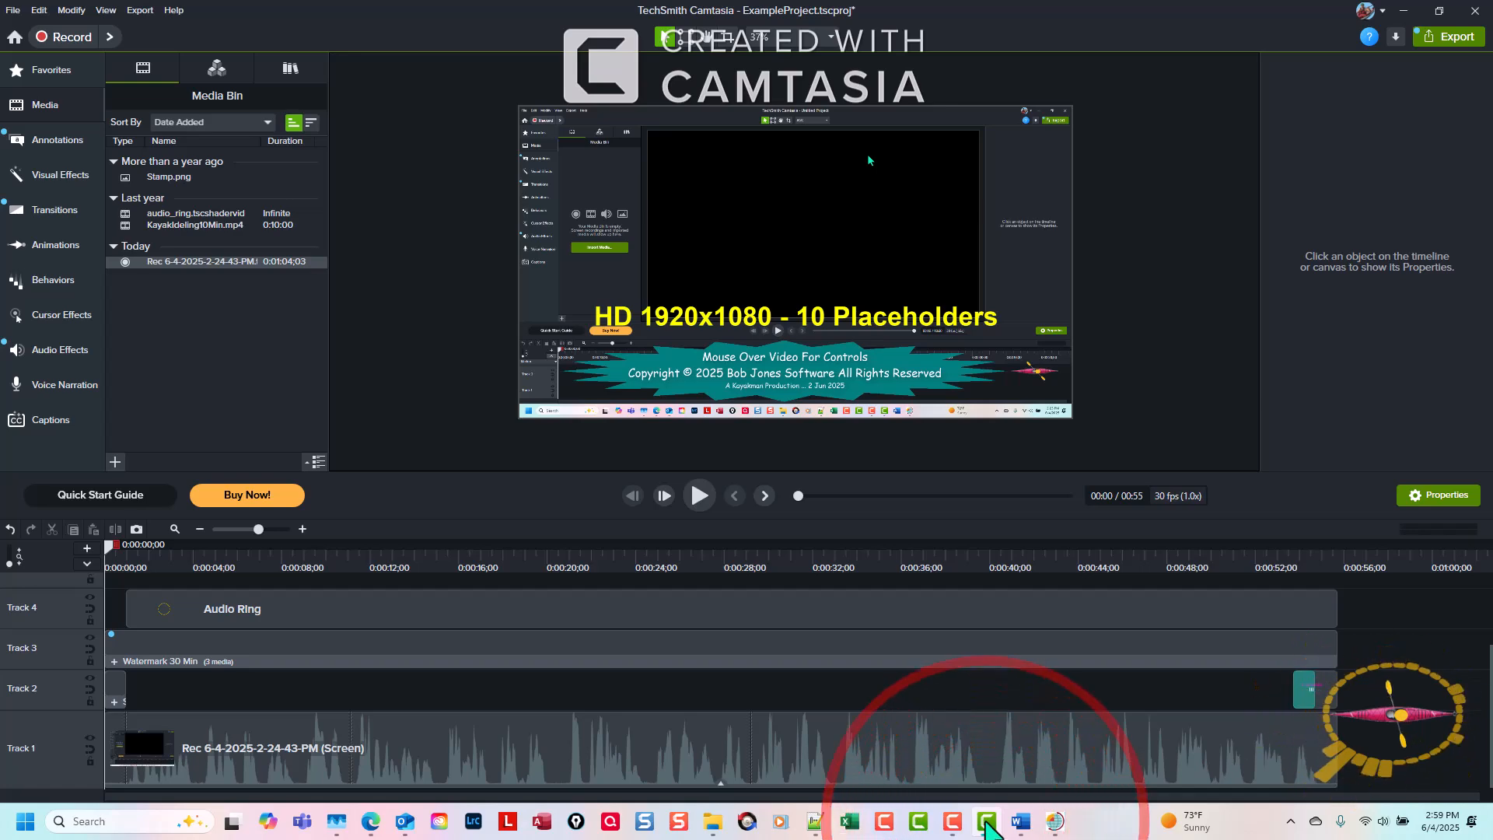
double_click(273, 393)
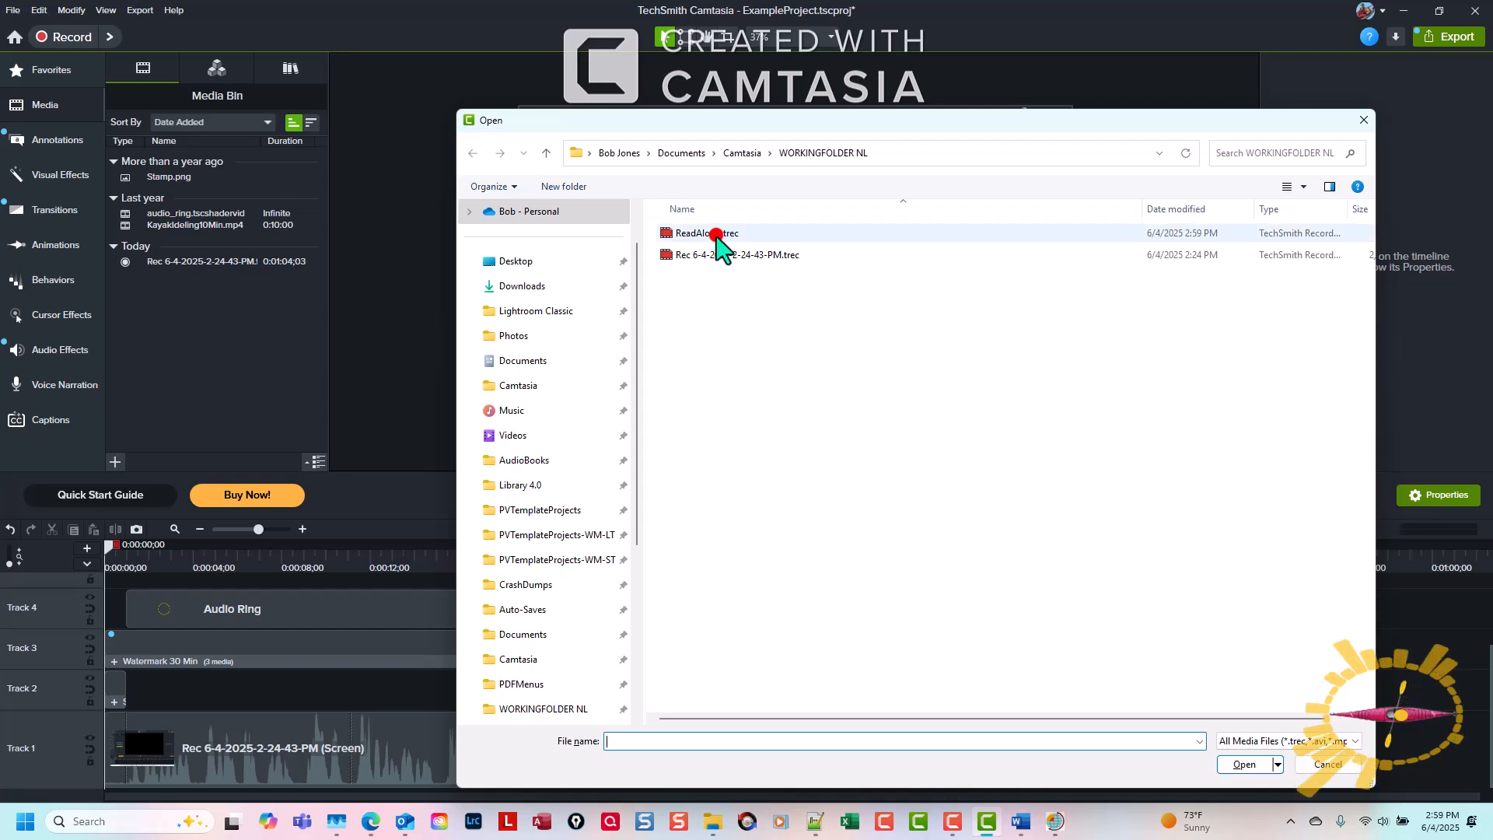
click(709, 234)
double_click(715, 235)
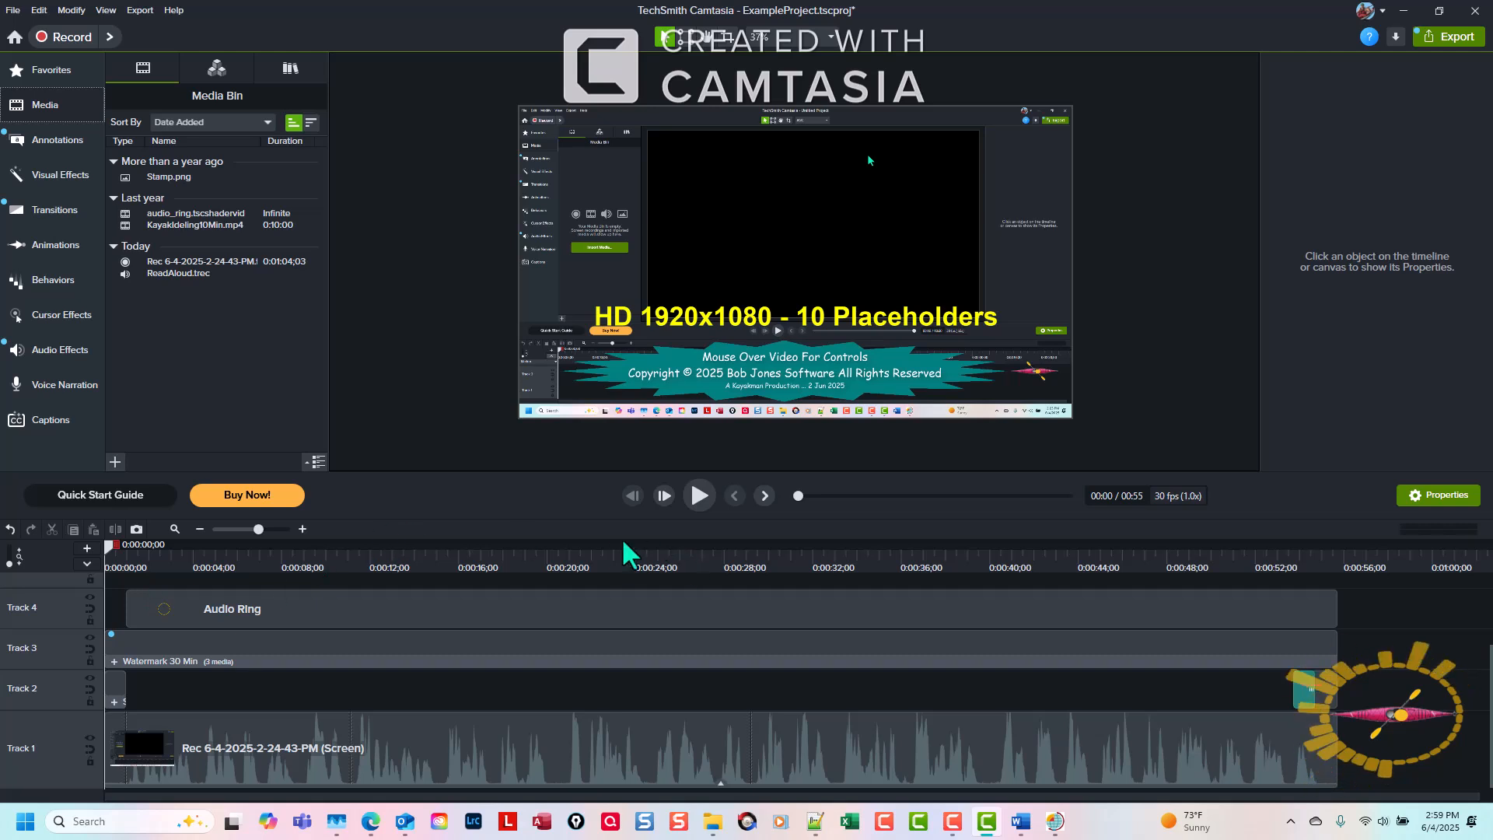
Add ReadAloud.trec to the timeline with the playhead at 0:00:01;00.
click(763, 494)
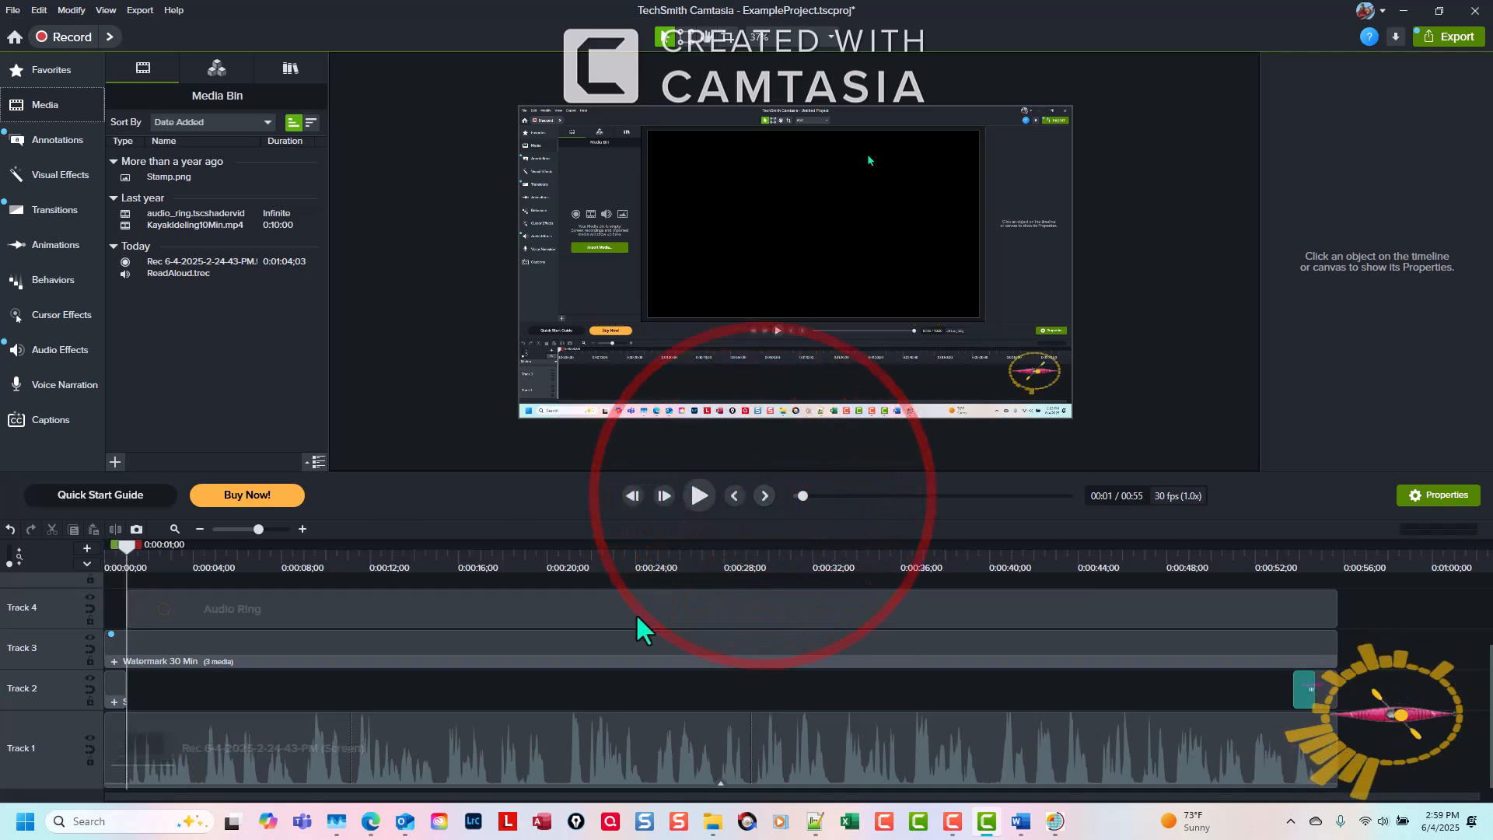
scroll(640, 626, up, 2)
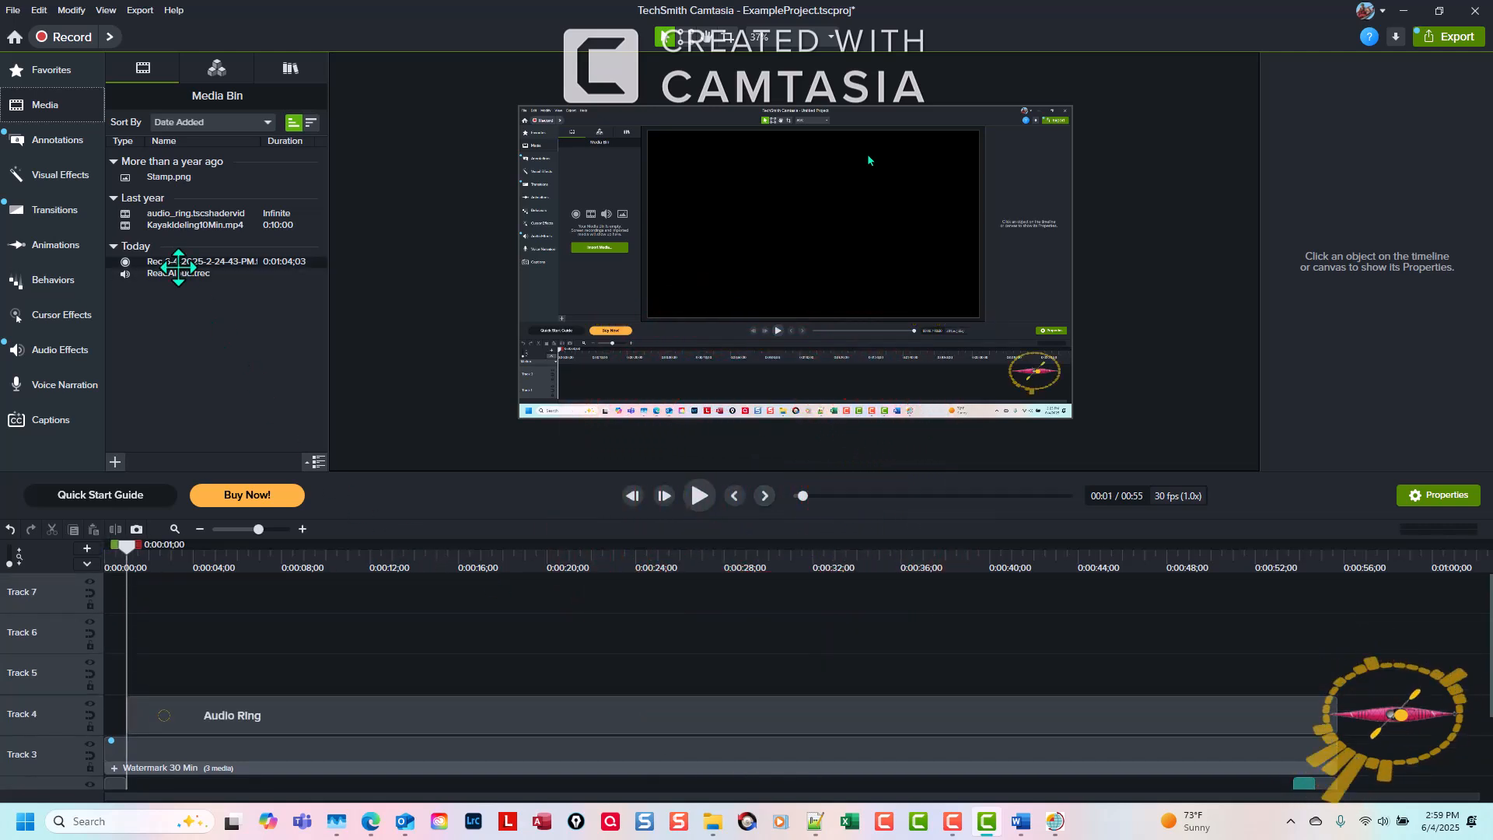
right_click(194, 274)
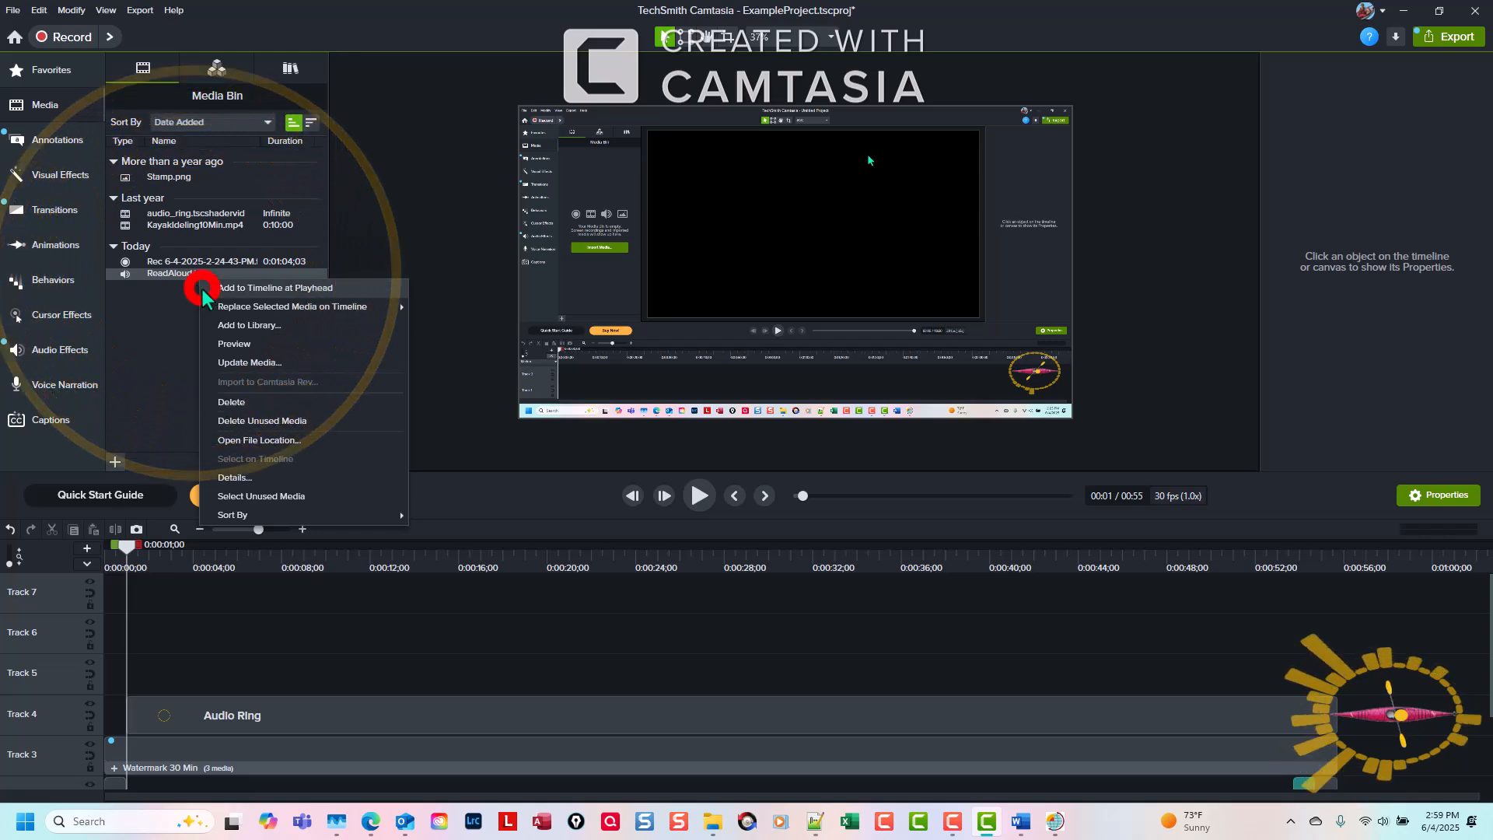
click(204, 288)
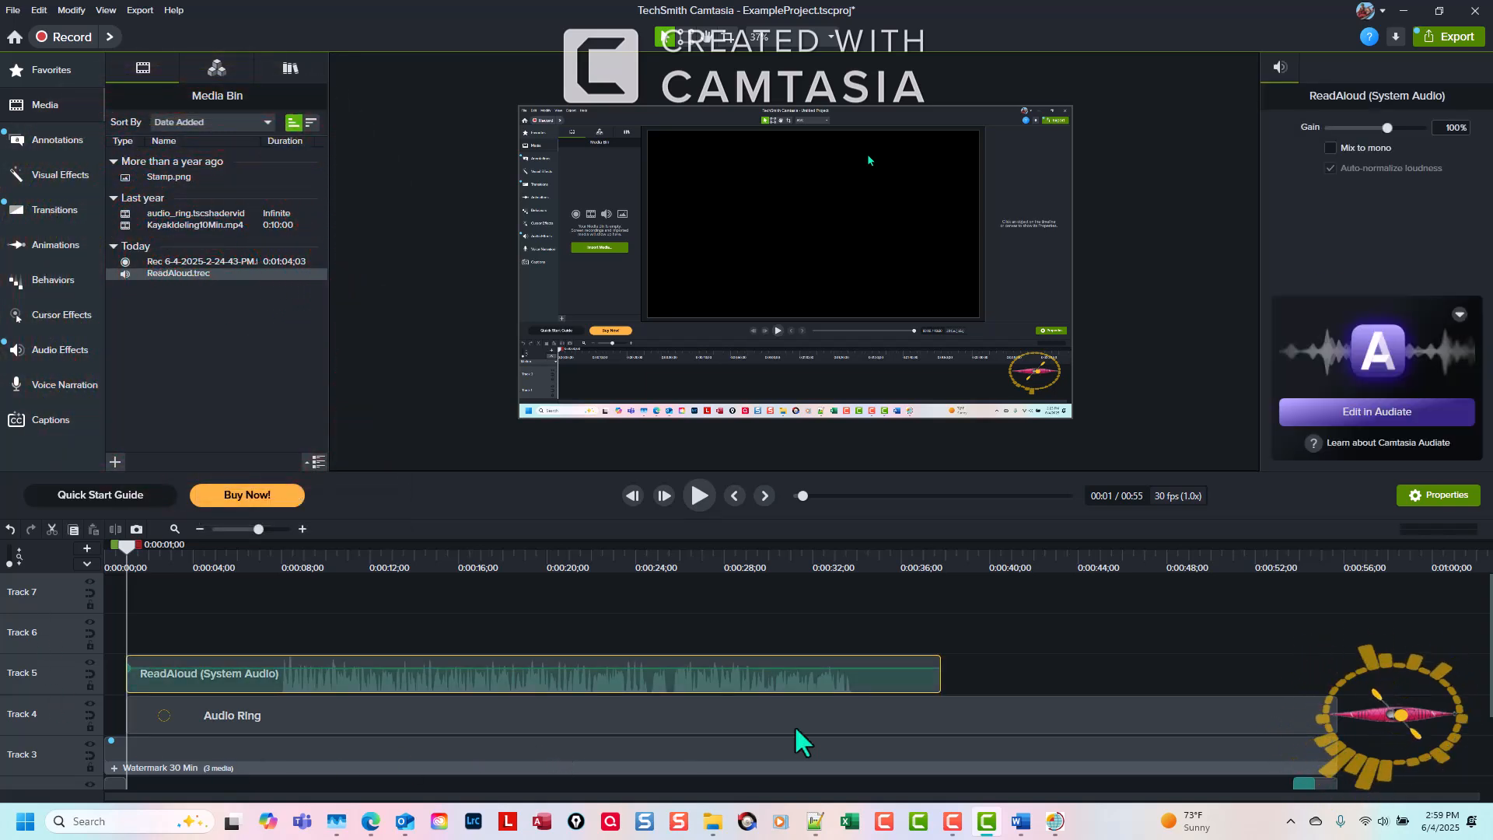
Trim the silence from both ends of the ReadAloud clip on Track 5, so it runs from 0:00:01;00 to about 0:00:28.
scroll(1151, 711, down, 2)
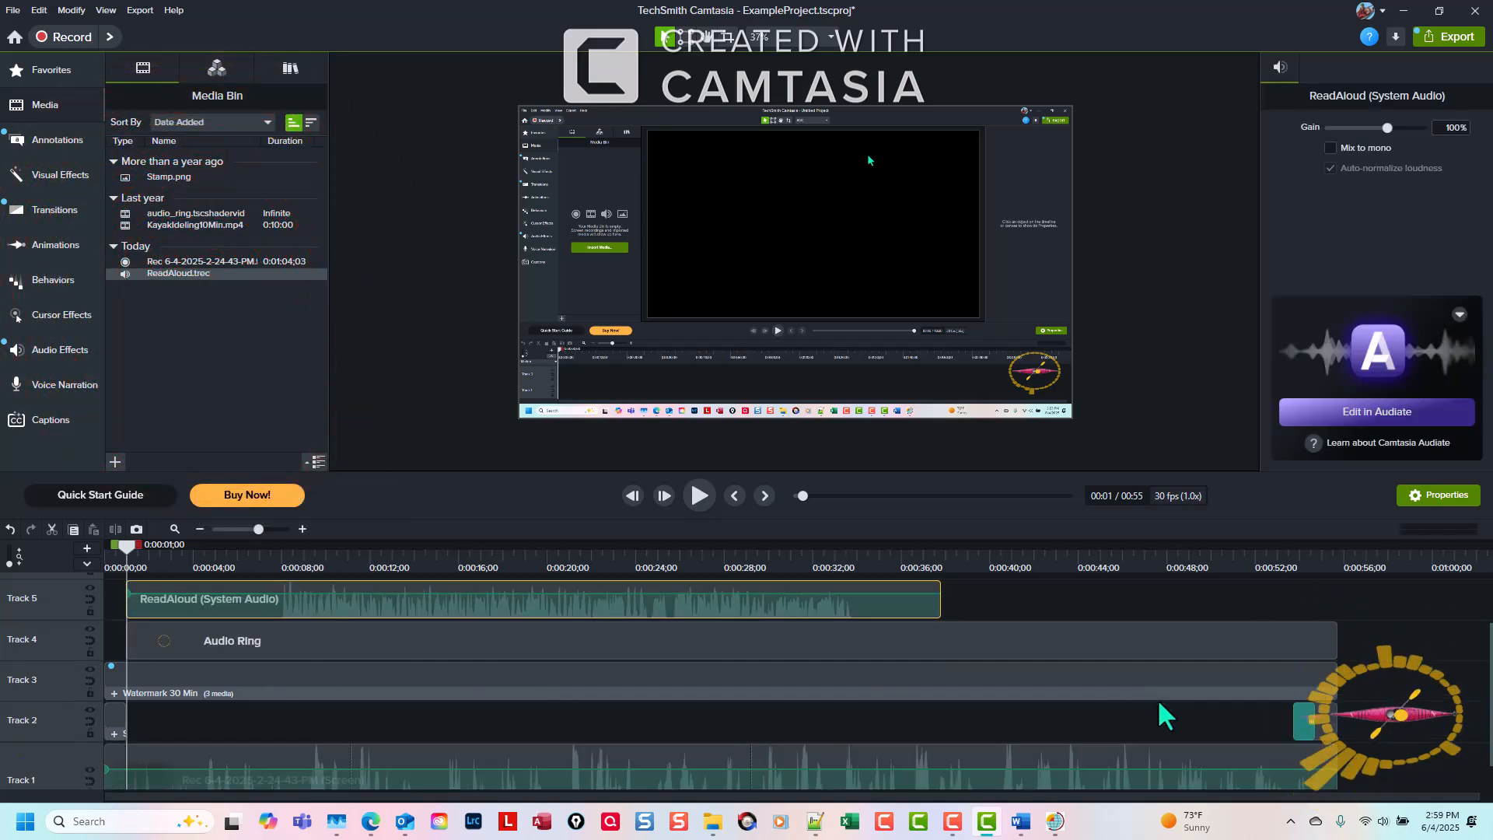
scroll(1150, 721, up, 1)
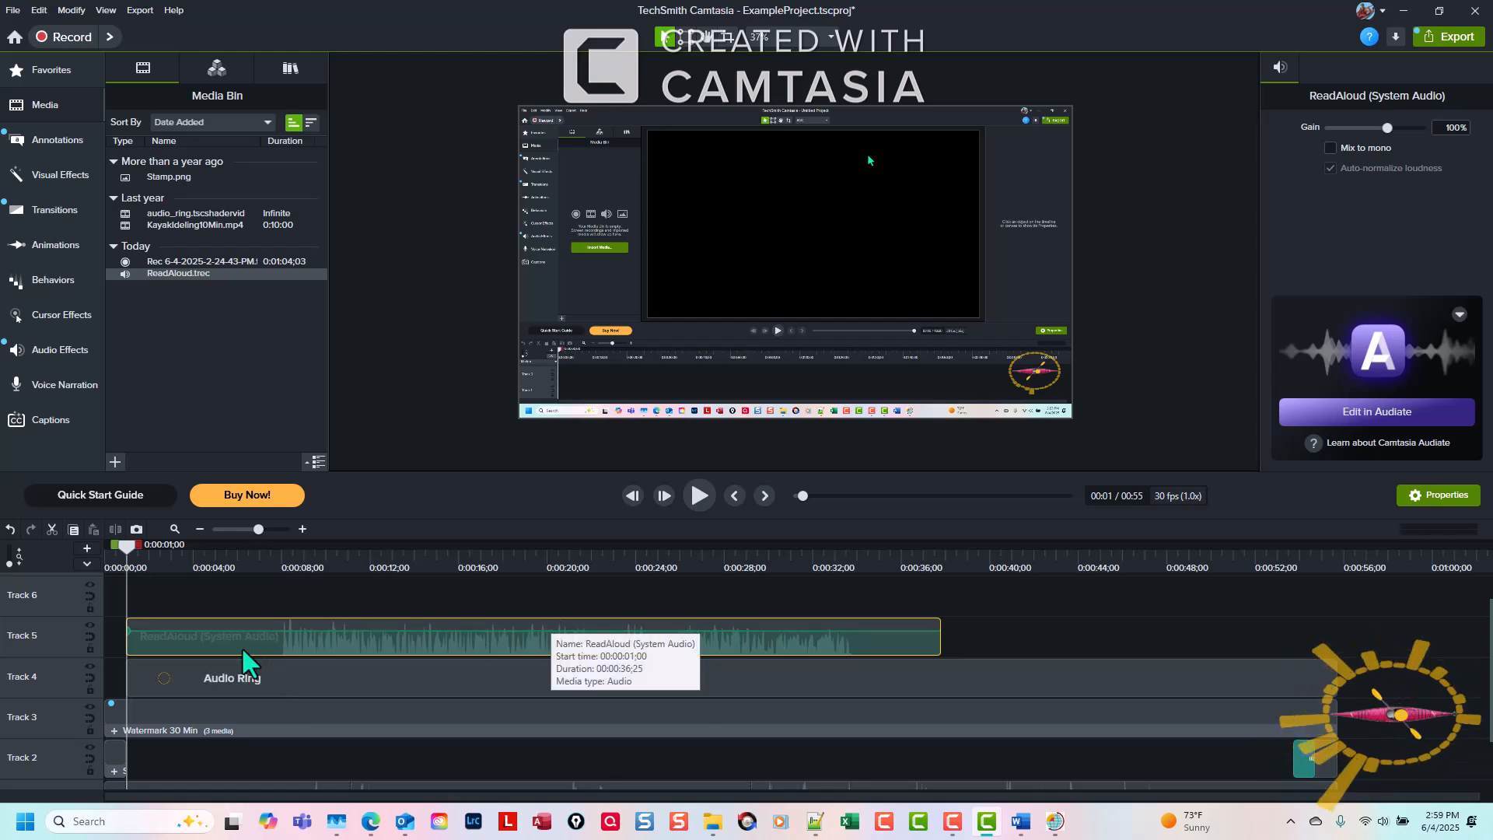
drag(131, 645, 264, 653)
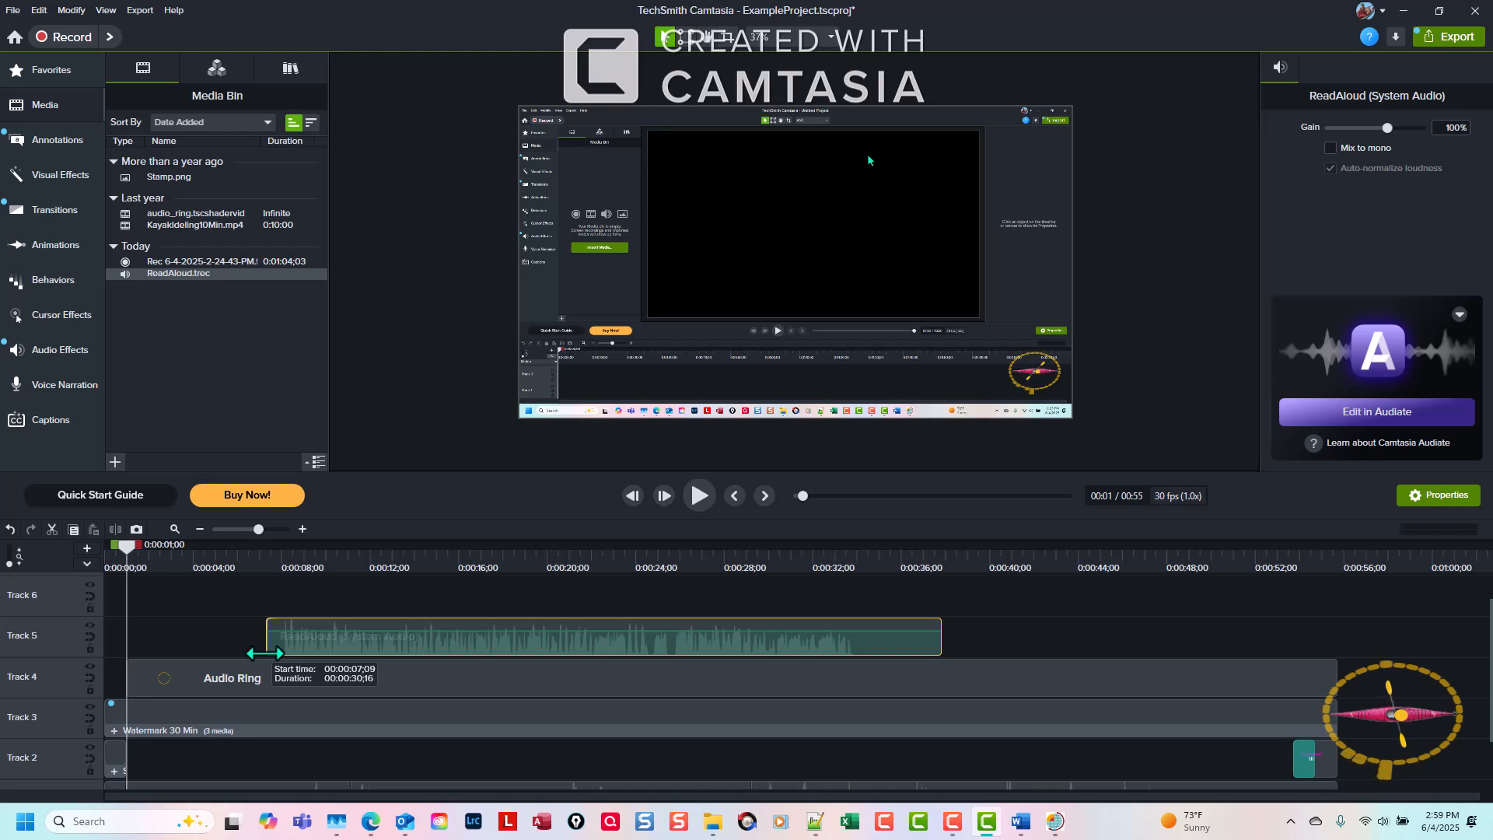
drag(389, 642, 258, 639)
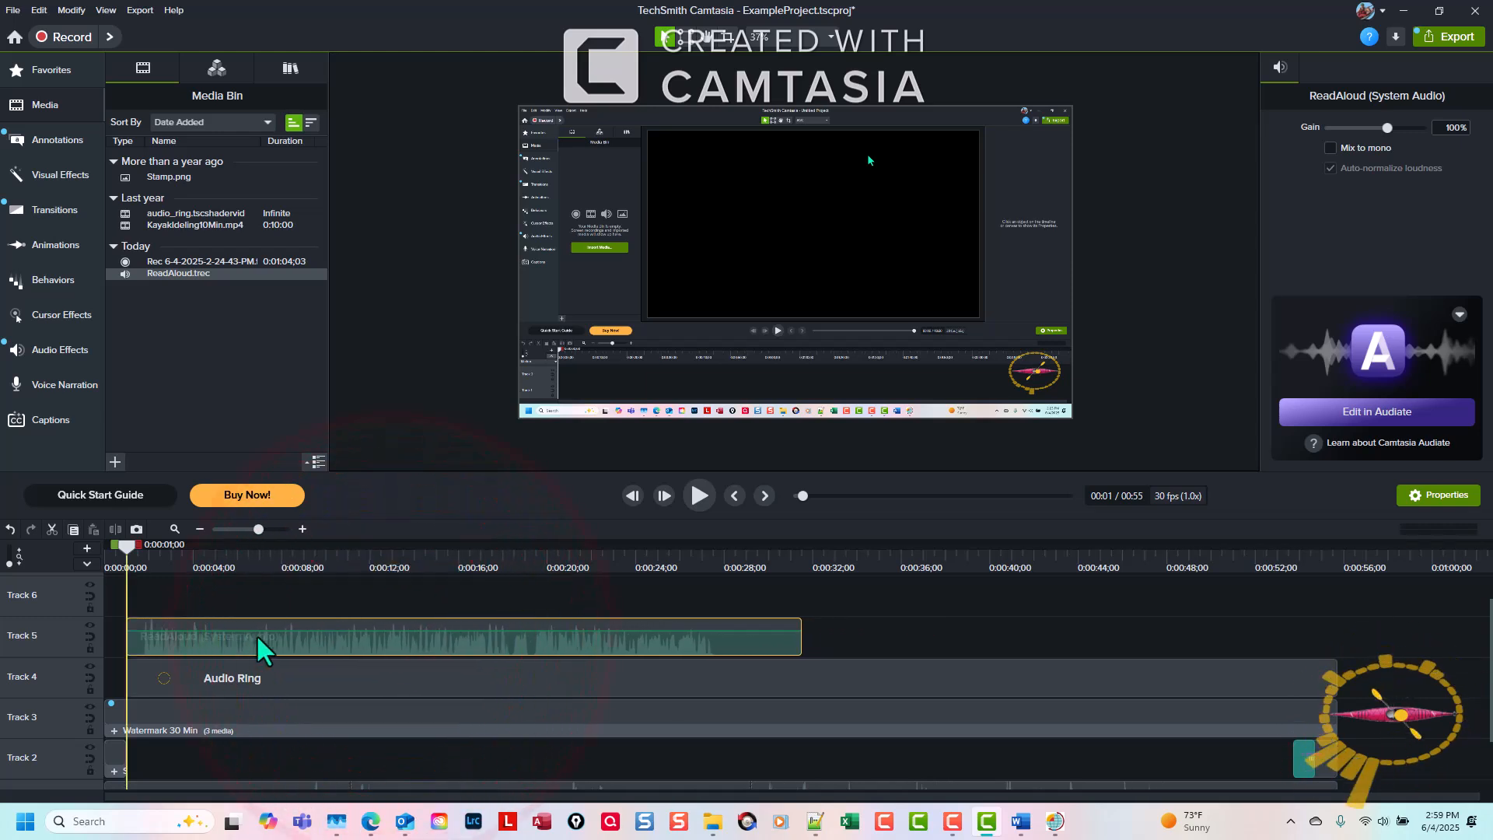
drag(796, 649, 728, 647)
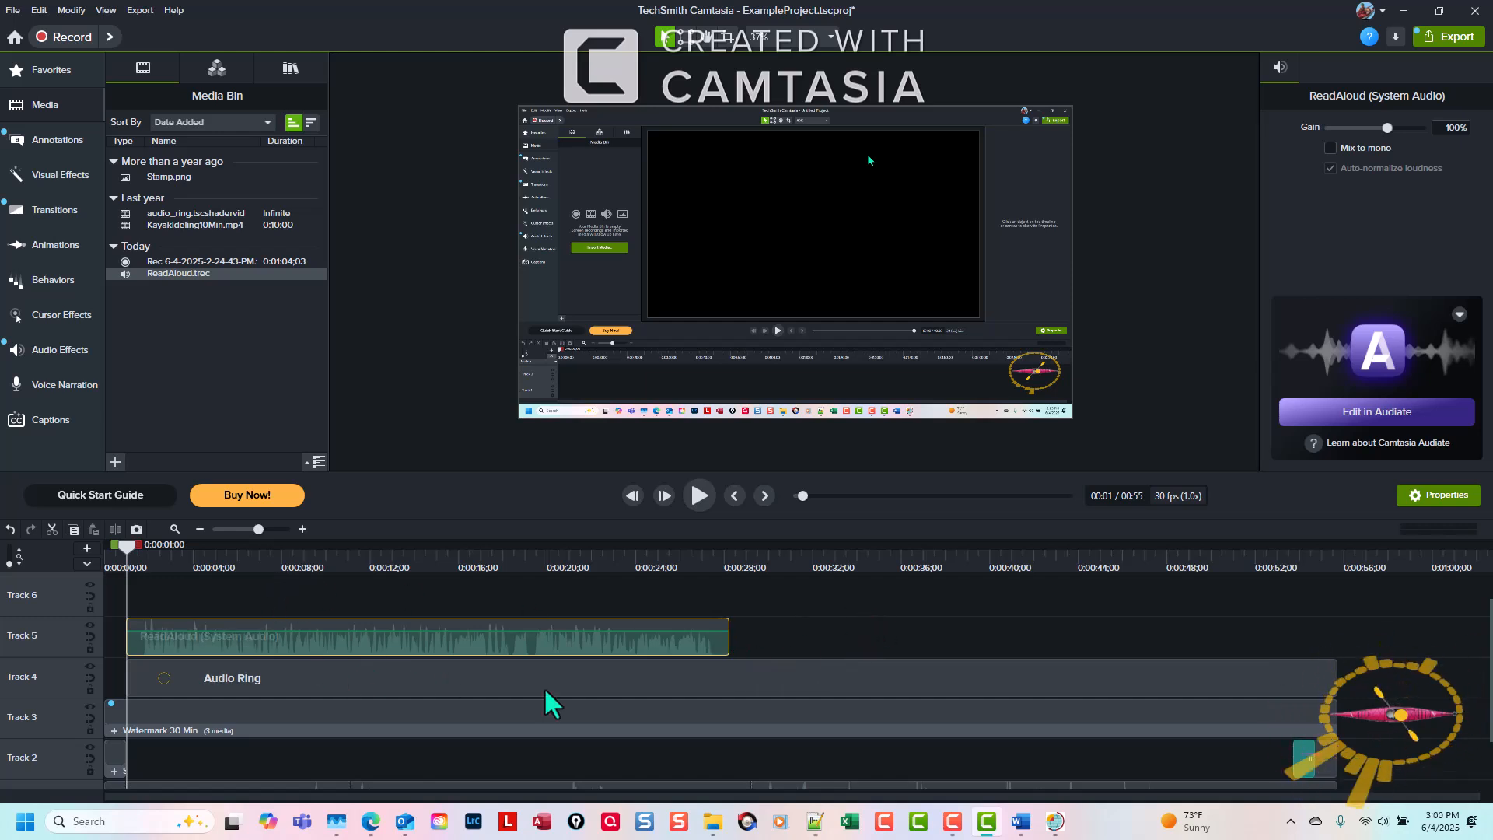
Split the Track 1 screen recording at the 0:00:01;00 playhead position.
scroll(843, 675, up, 1)
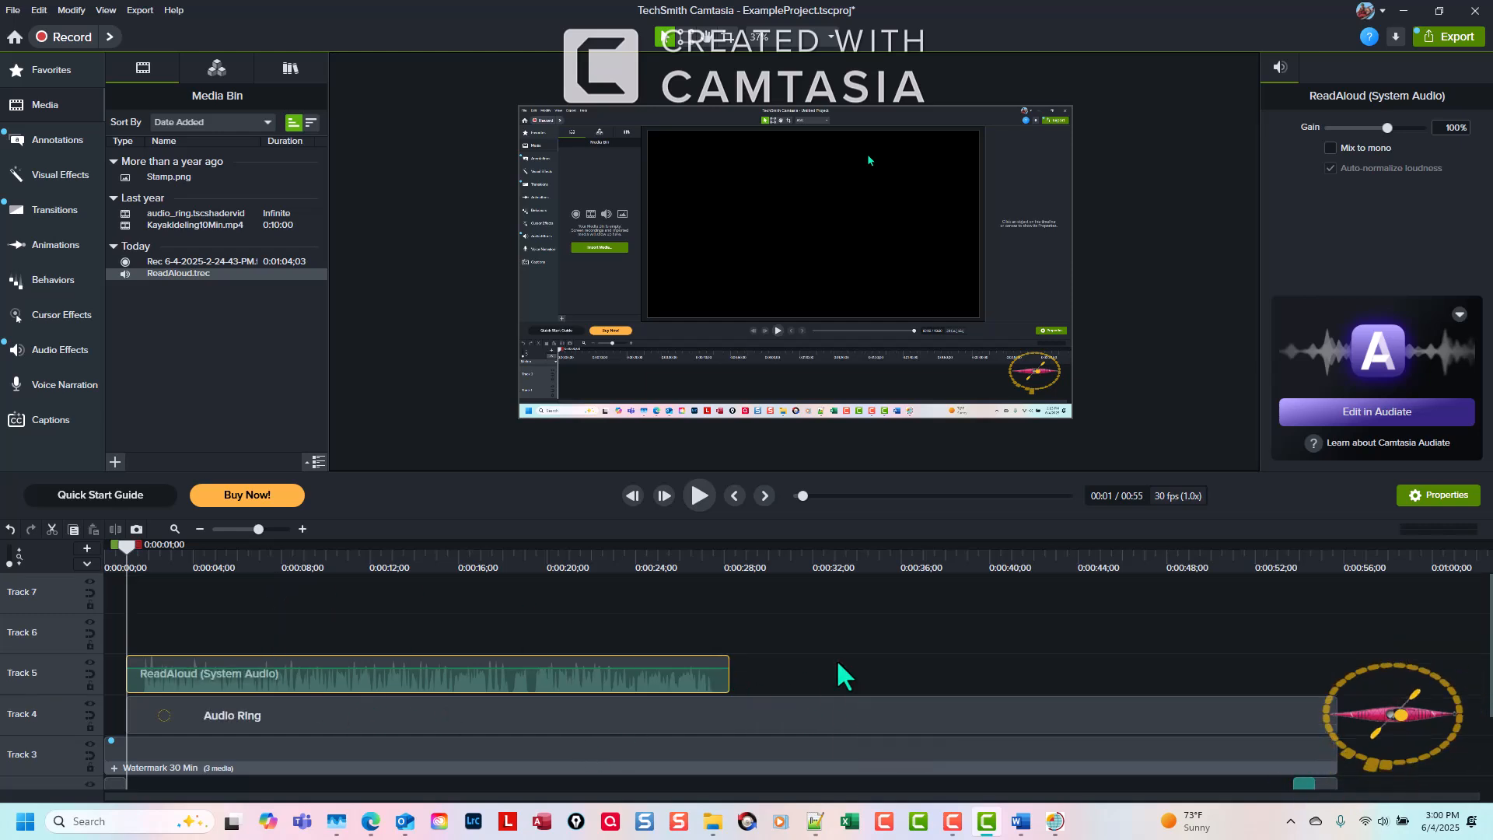
scroll(975, 684, down, 3)
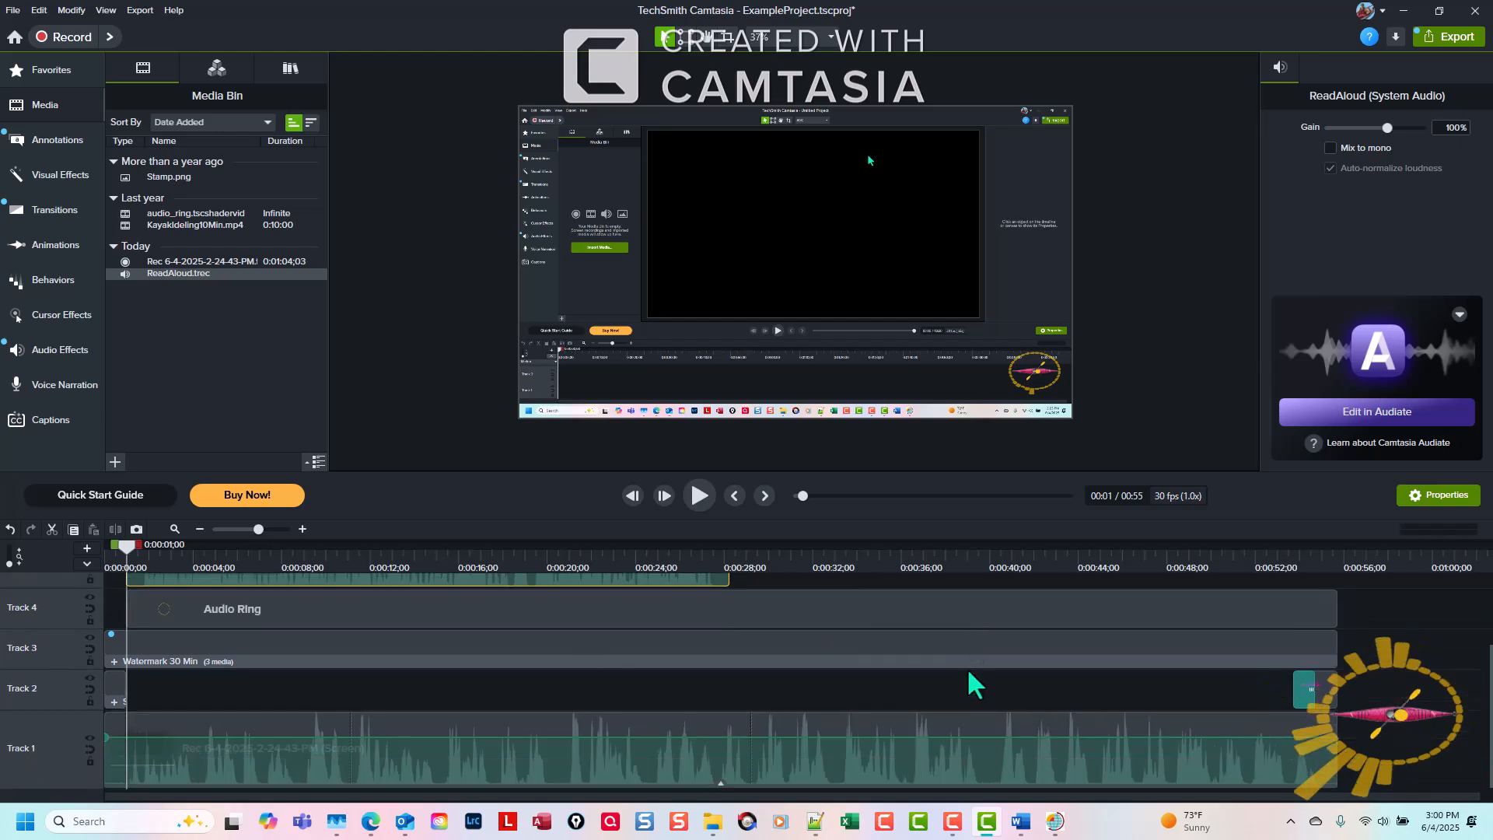
click(711, 768)
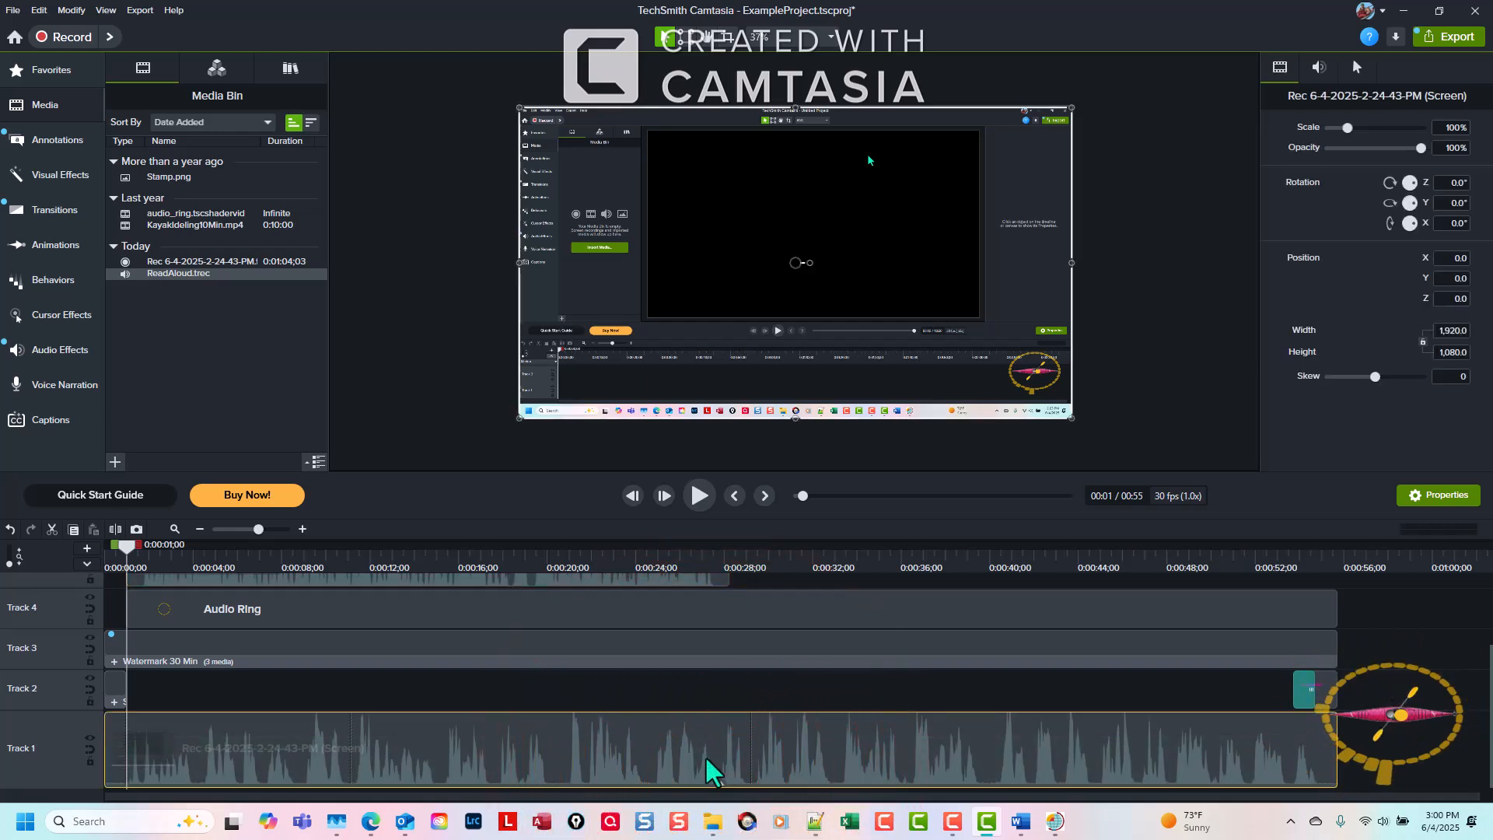
click(148, 766)
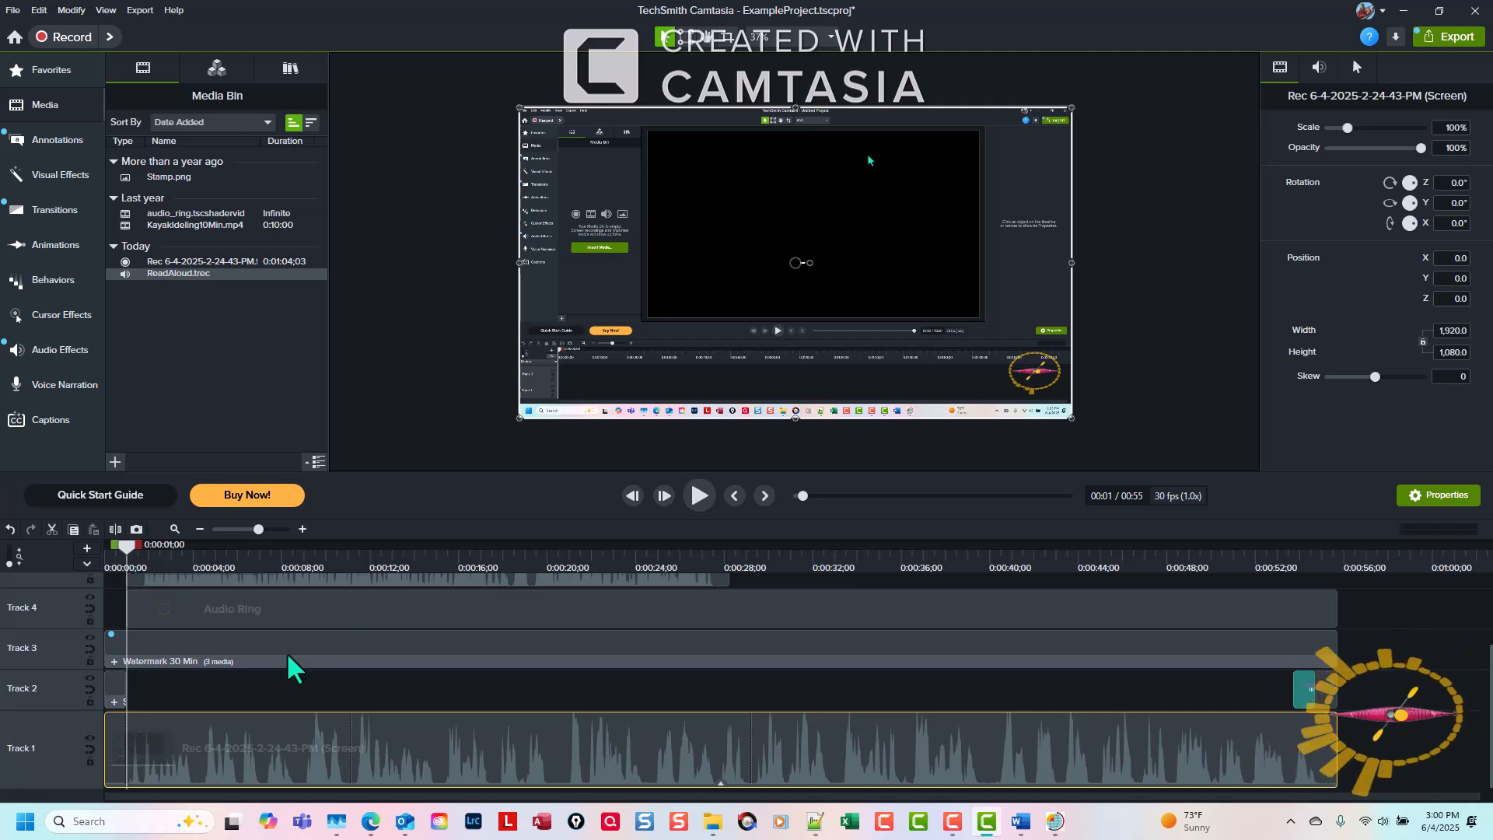
click(176, 729)
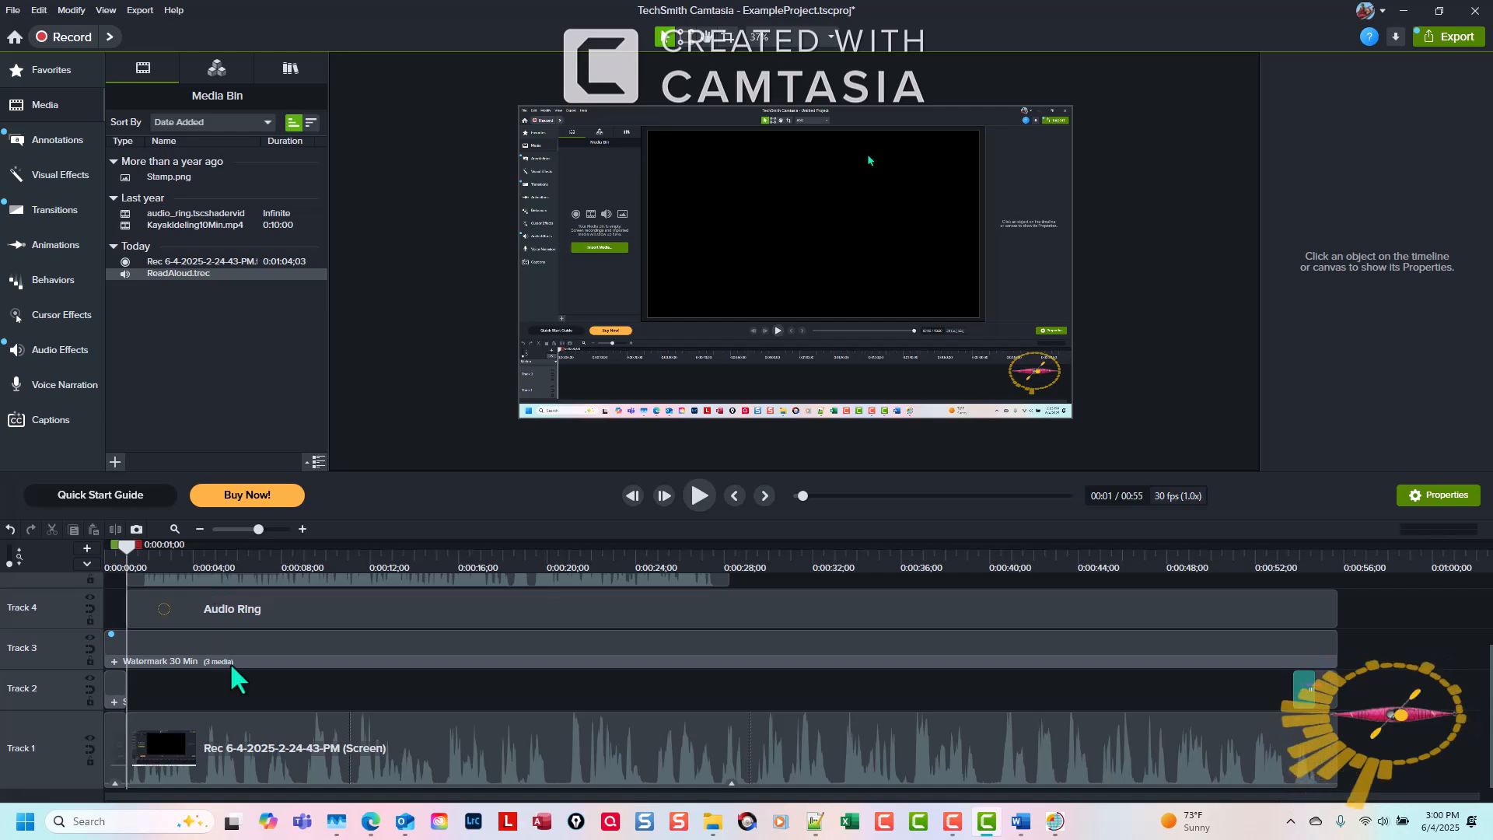
Apply the Clip Speed visual effect to the longer Track 1 segment after the split.
click(594, 737)
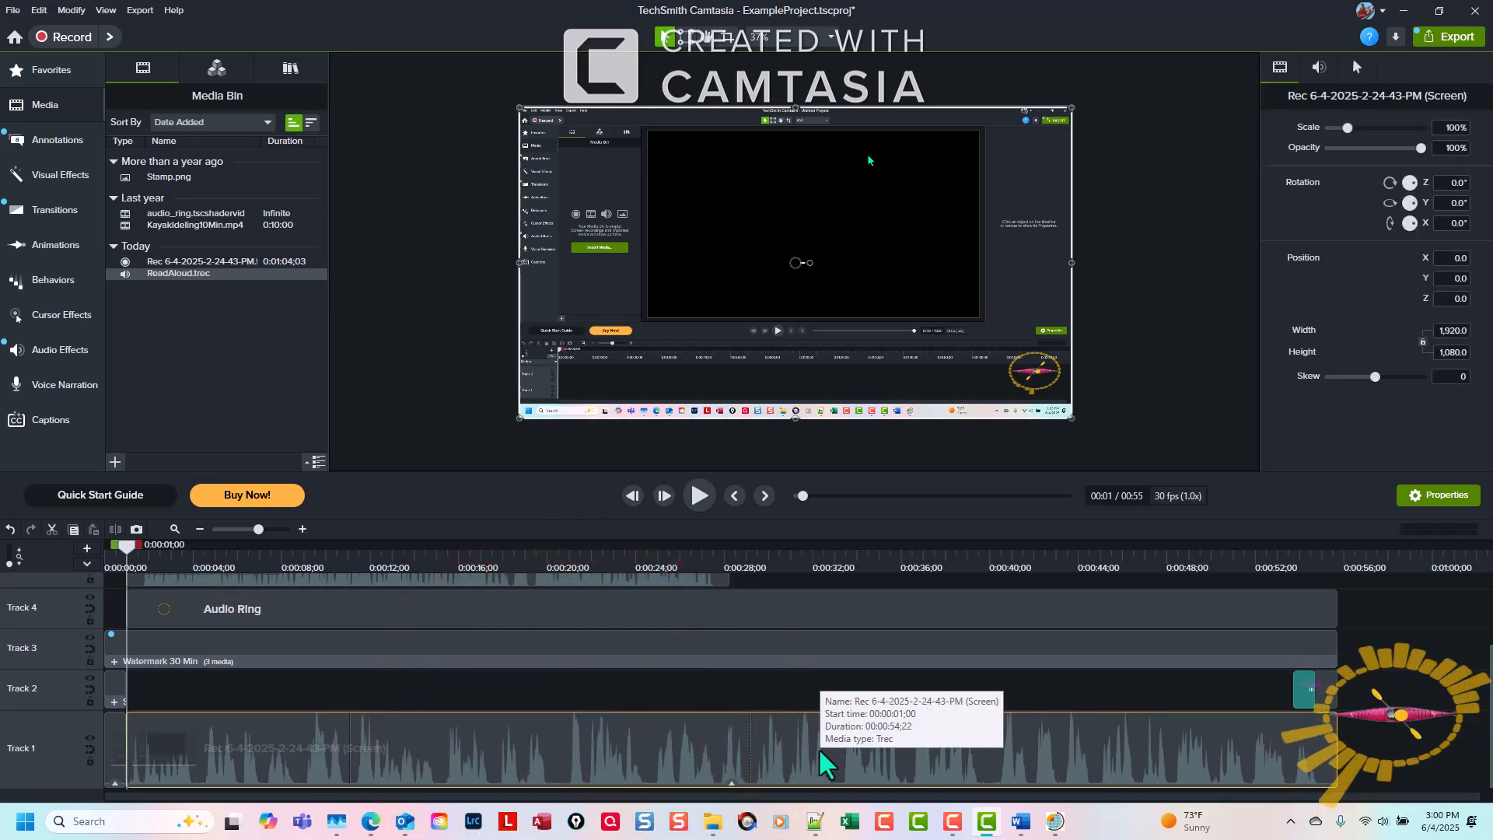
key(l)
right_click(169, 305)
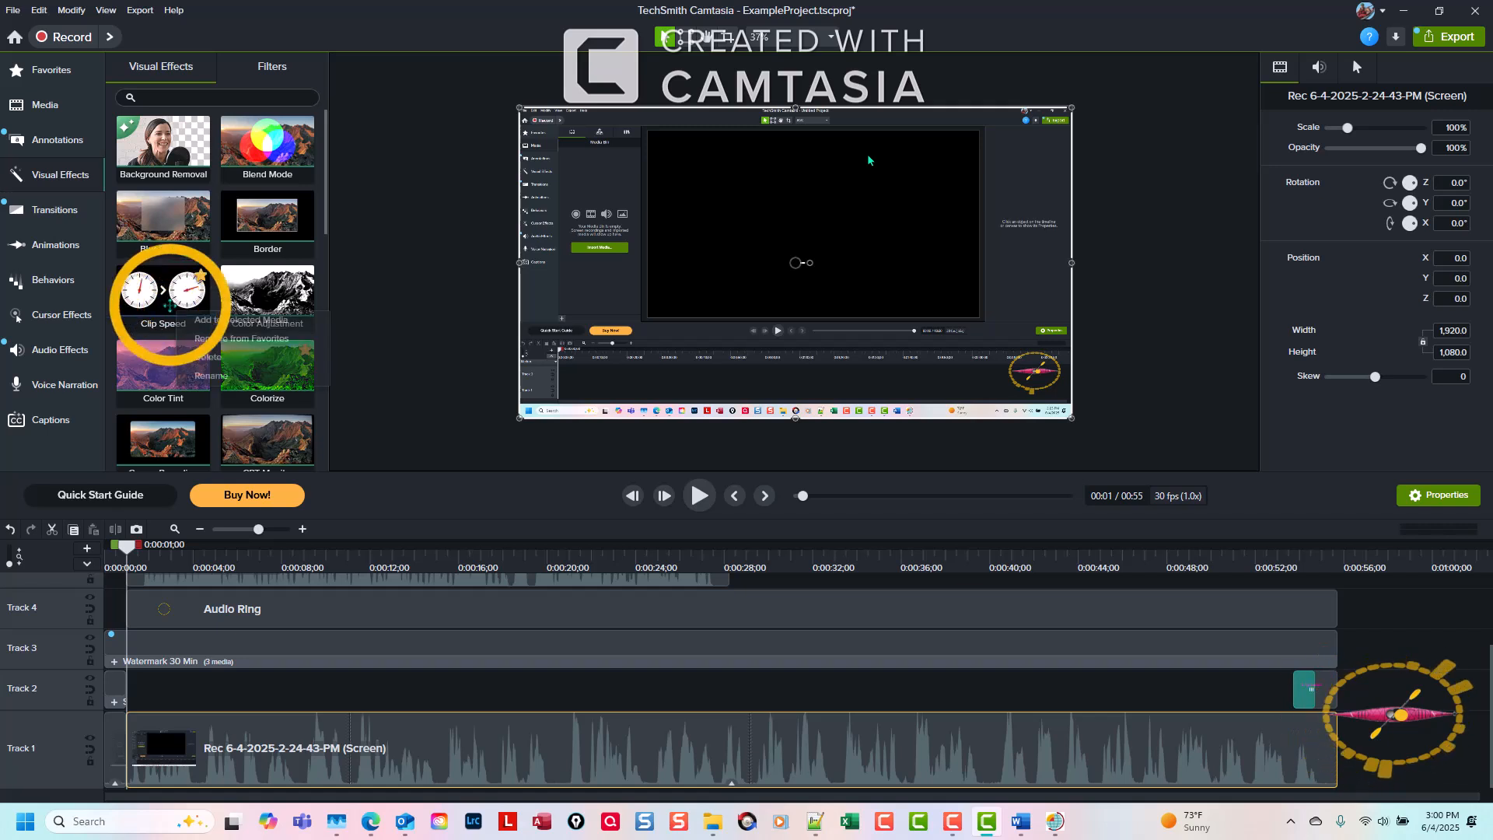
click(203, 319)
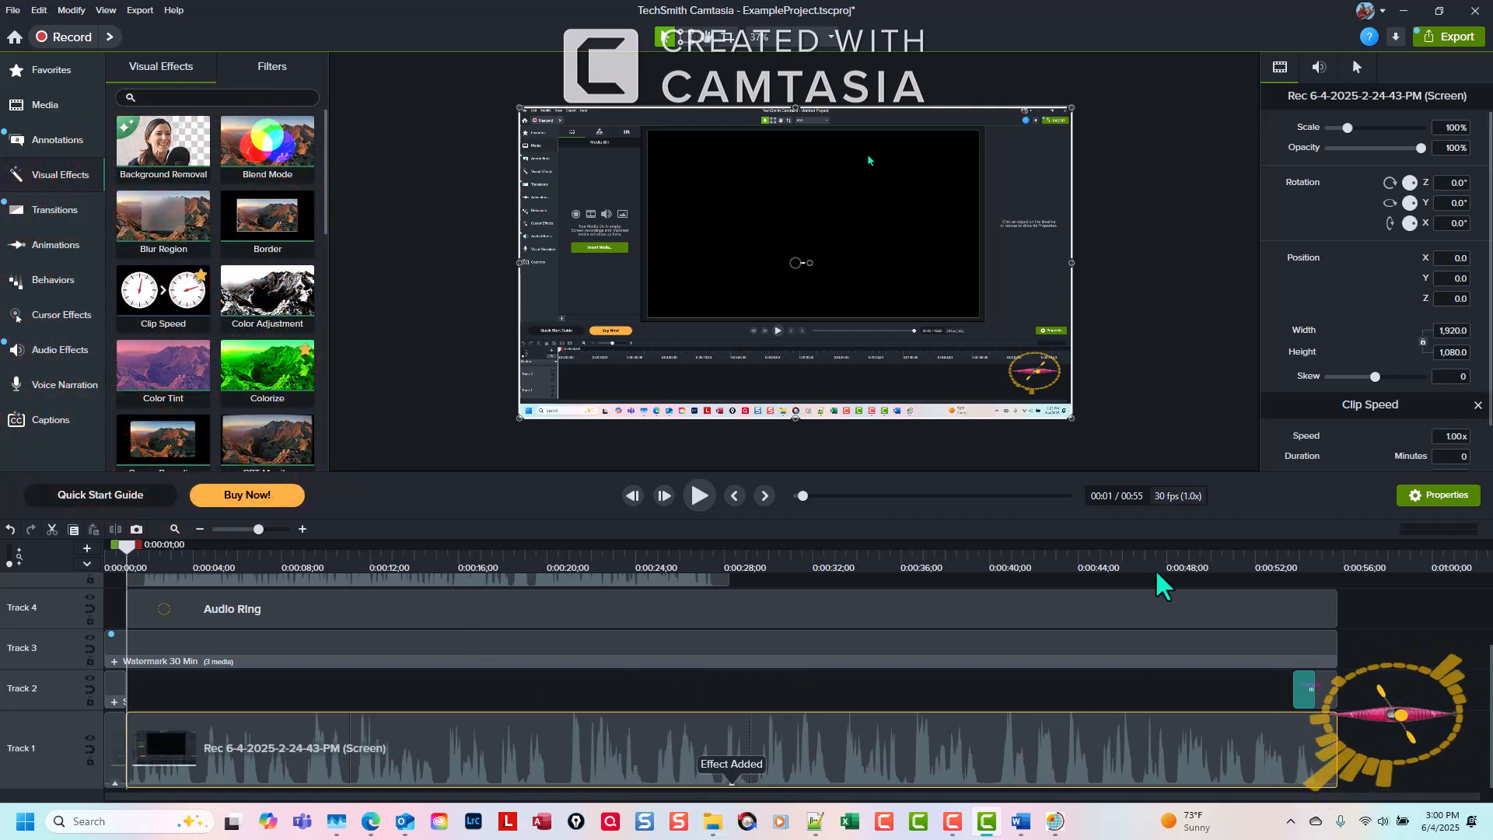
Expand the Track 1 clip's effects and shorten its Clip Speed duration to 27 seconds 8 frames (2.01x), matching the ReadAloud clip's end.
drag(1190, 473, 1190, 410)
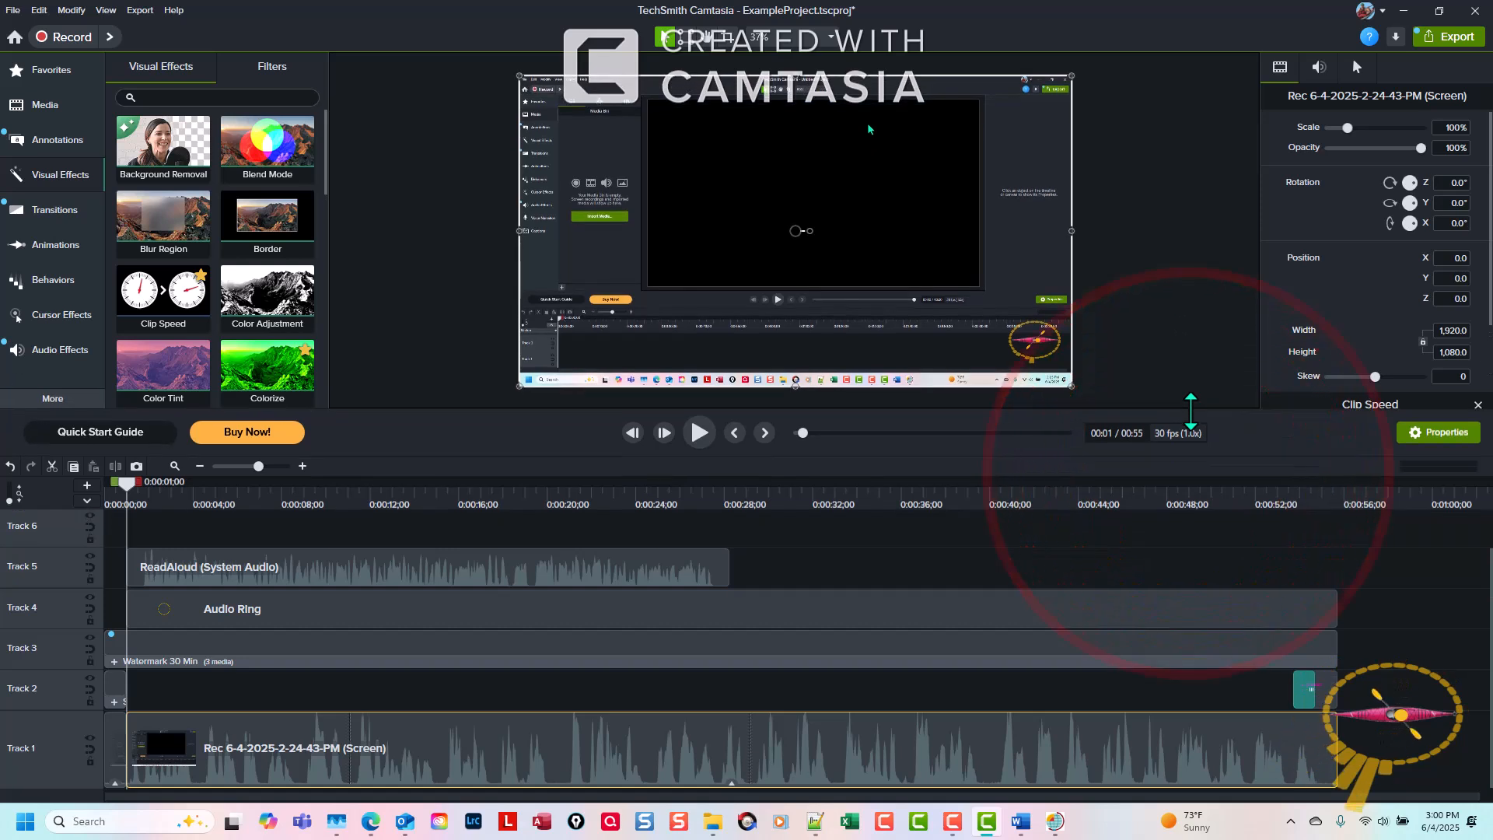
click(730, 786)
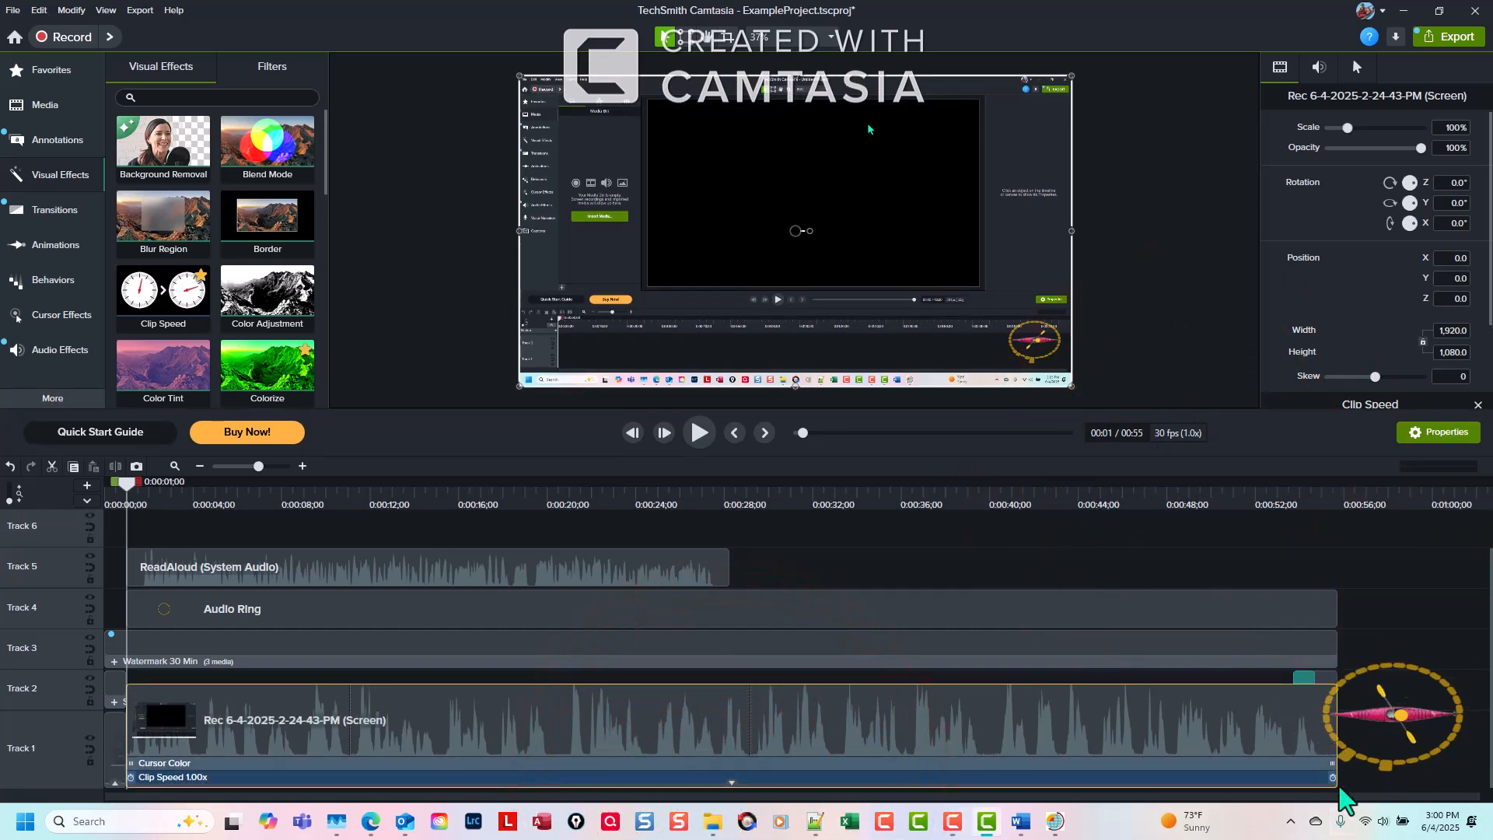
drag(1334, 781, 729, 754)
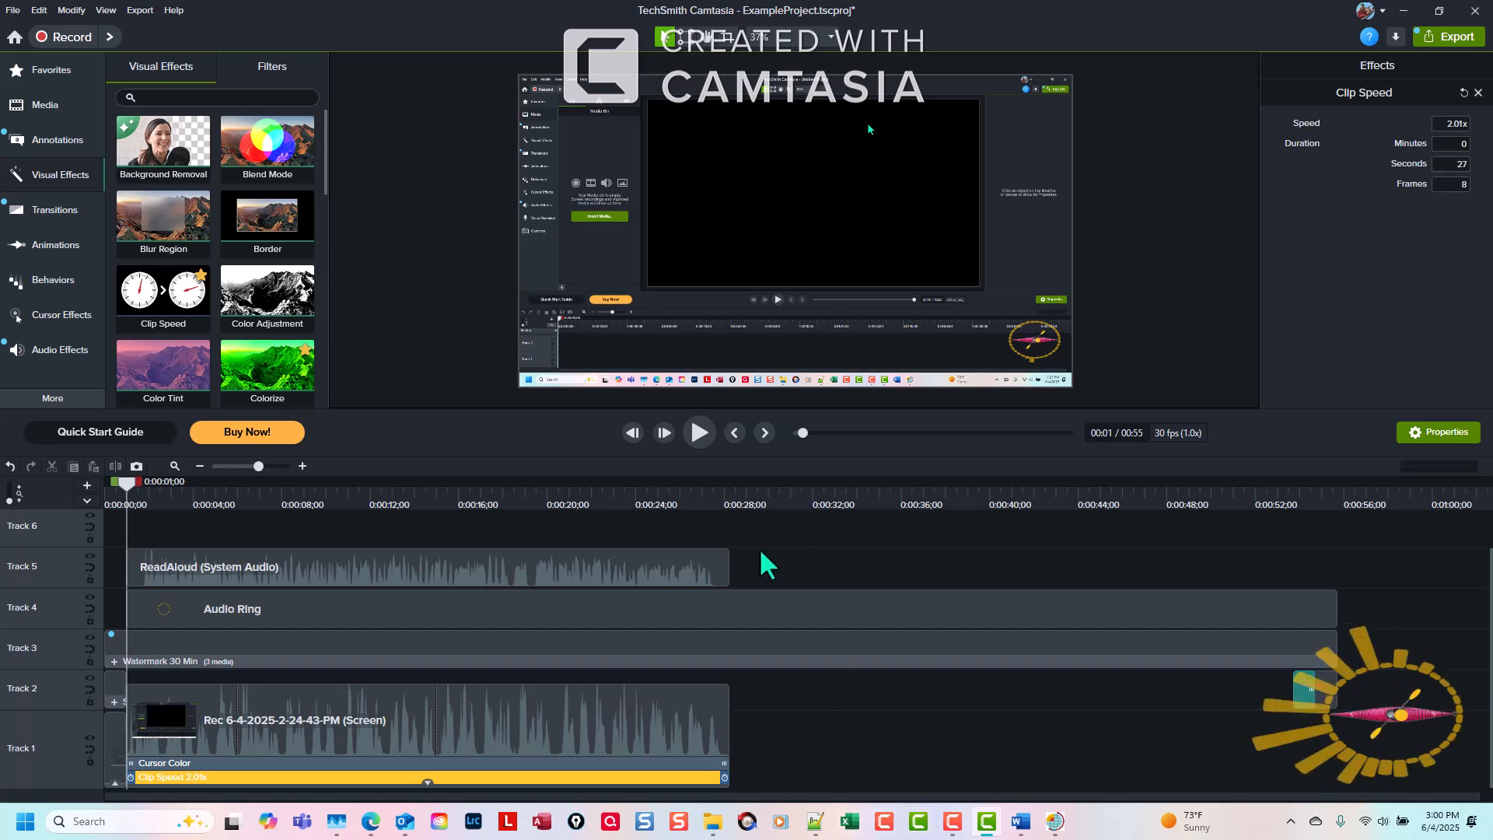
click(814, 748)
click(815, 745)
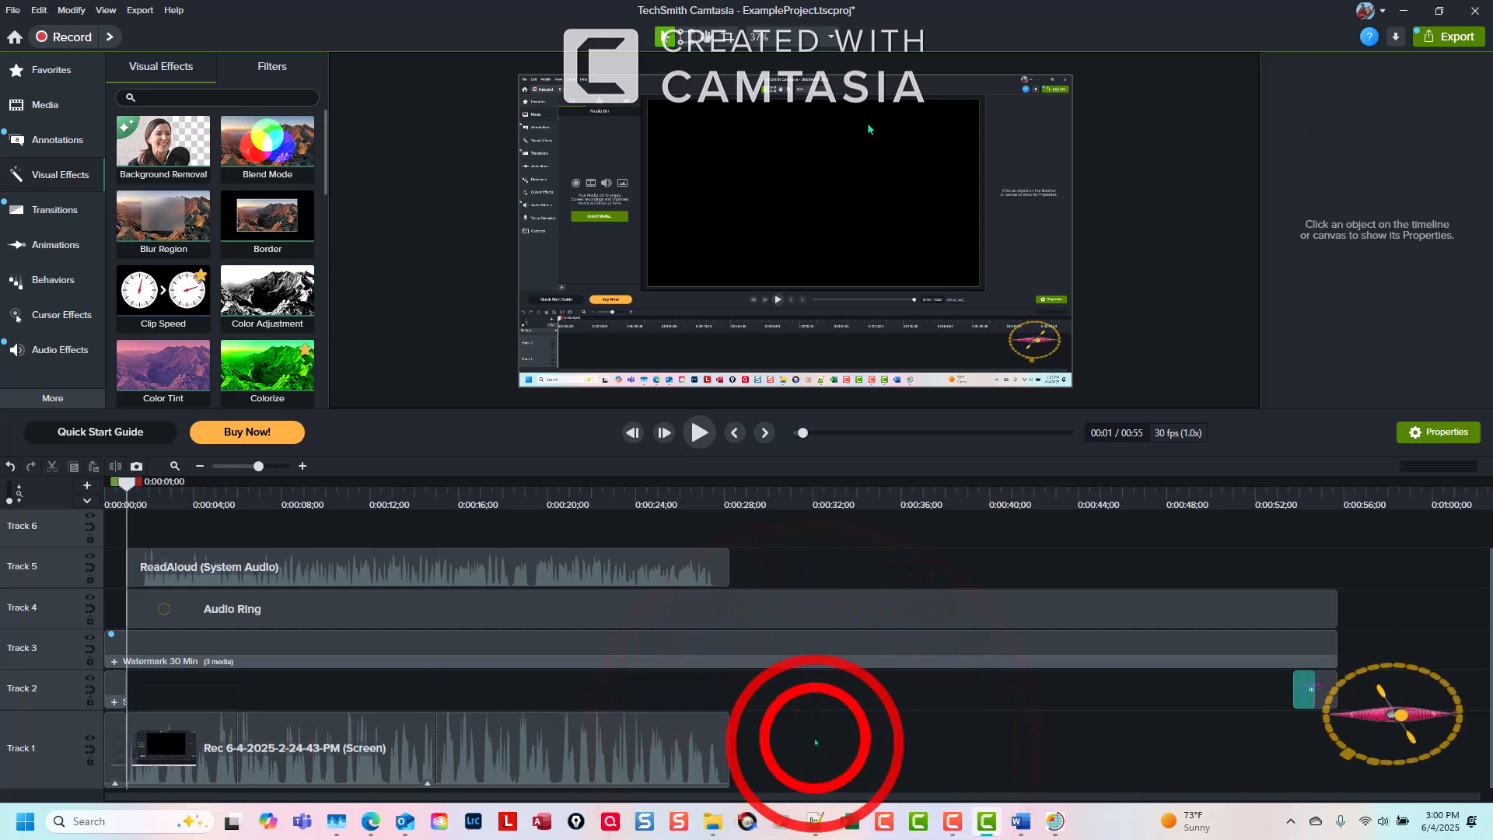
Set the gain of the sped-up Track 1 screen recording to 0% and play back the timeline with the ReadAloud voice-over.
click(618, 758)
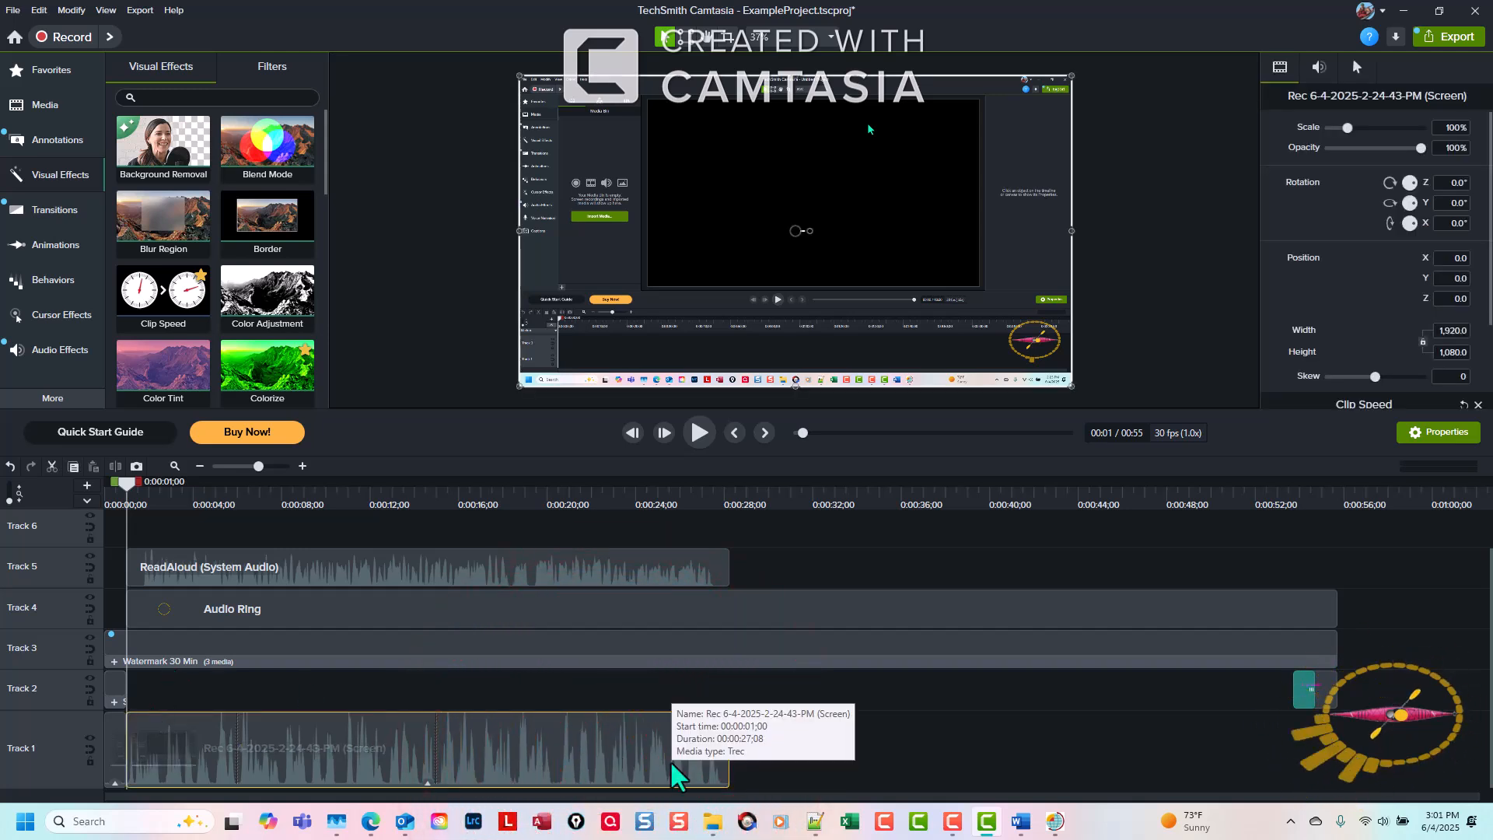
click(1319, 67)
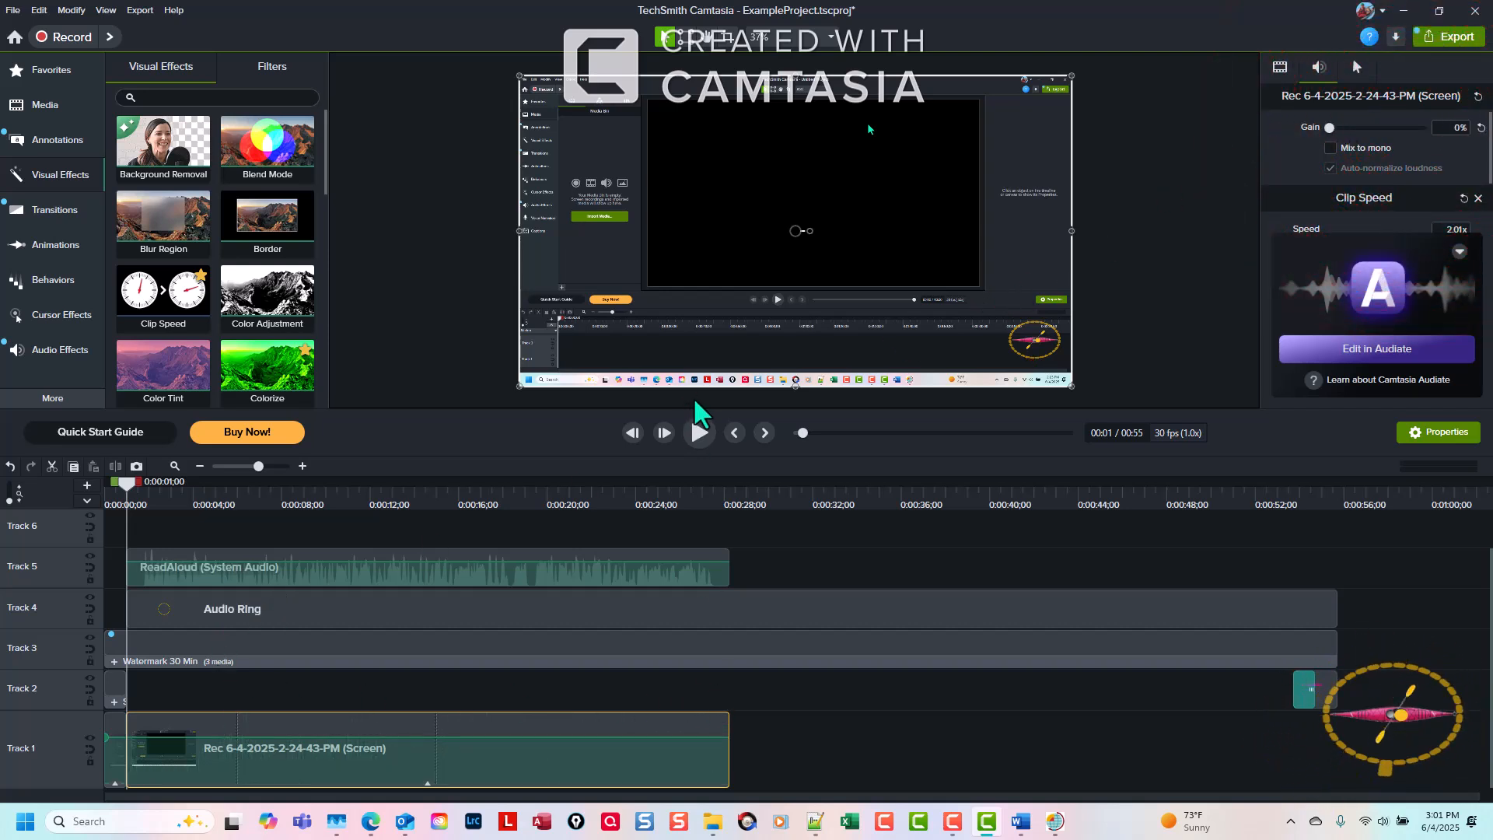
click(699, 432)
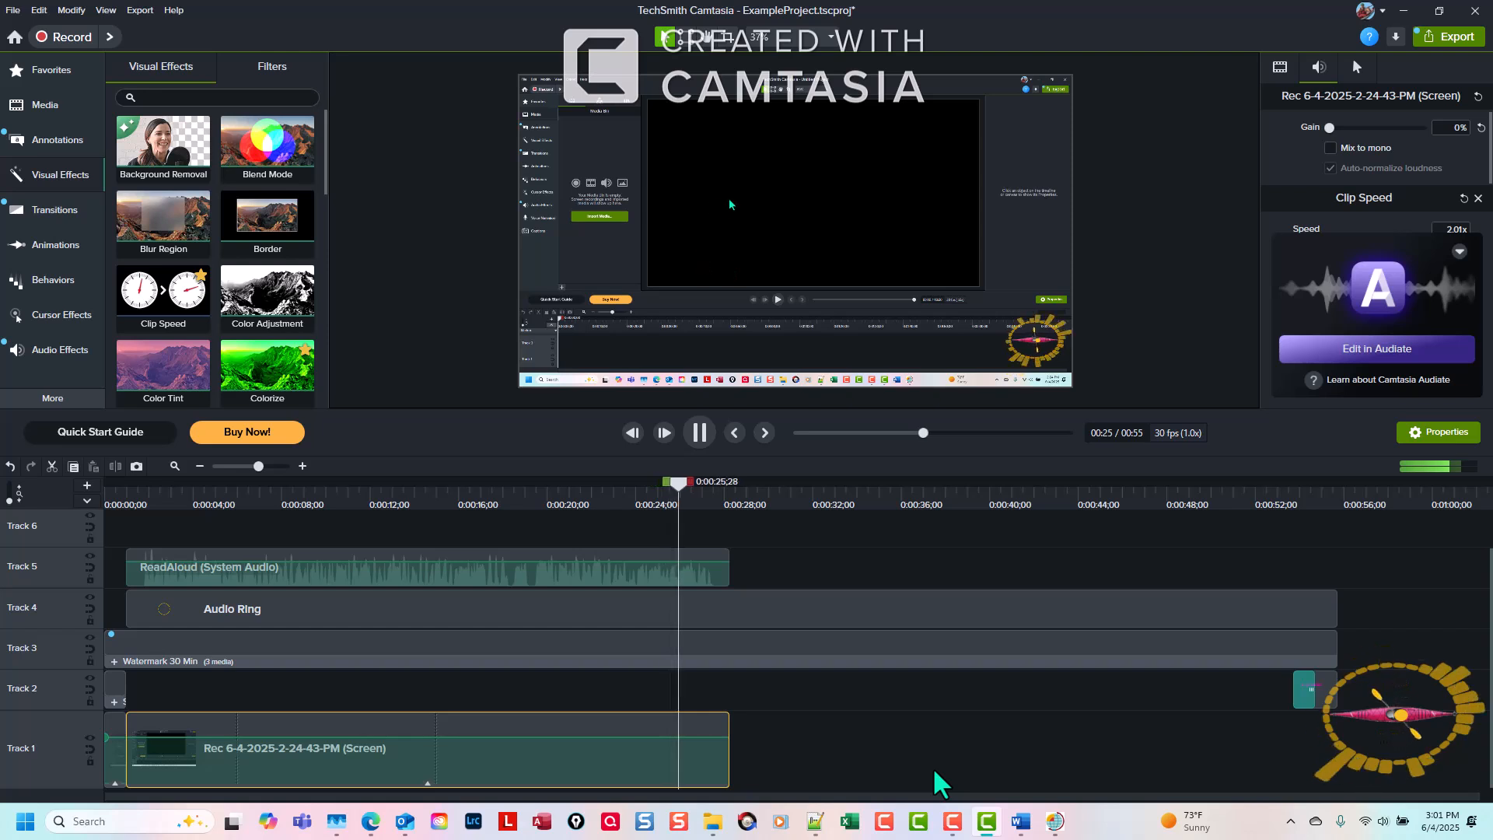
key(space)
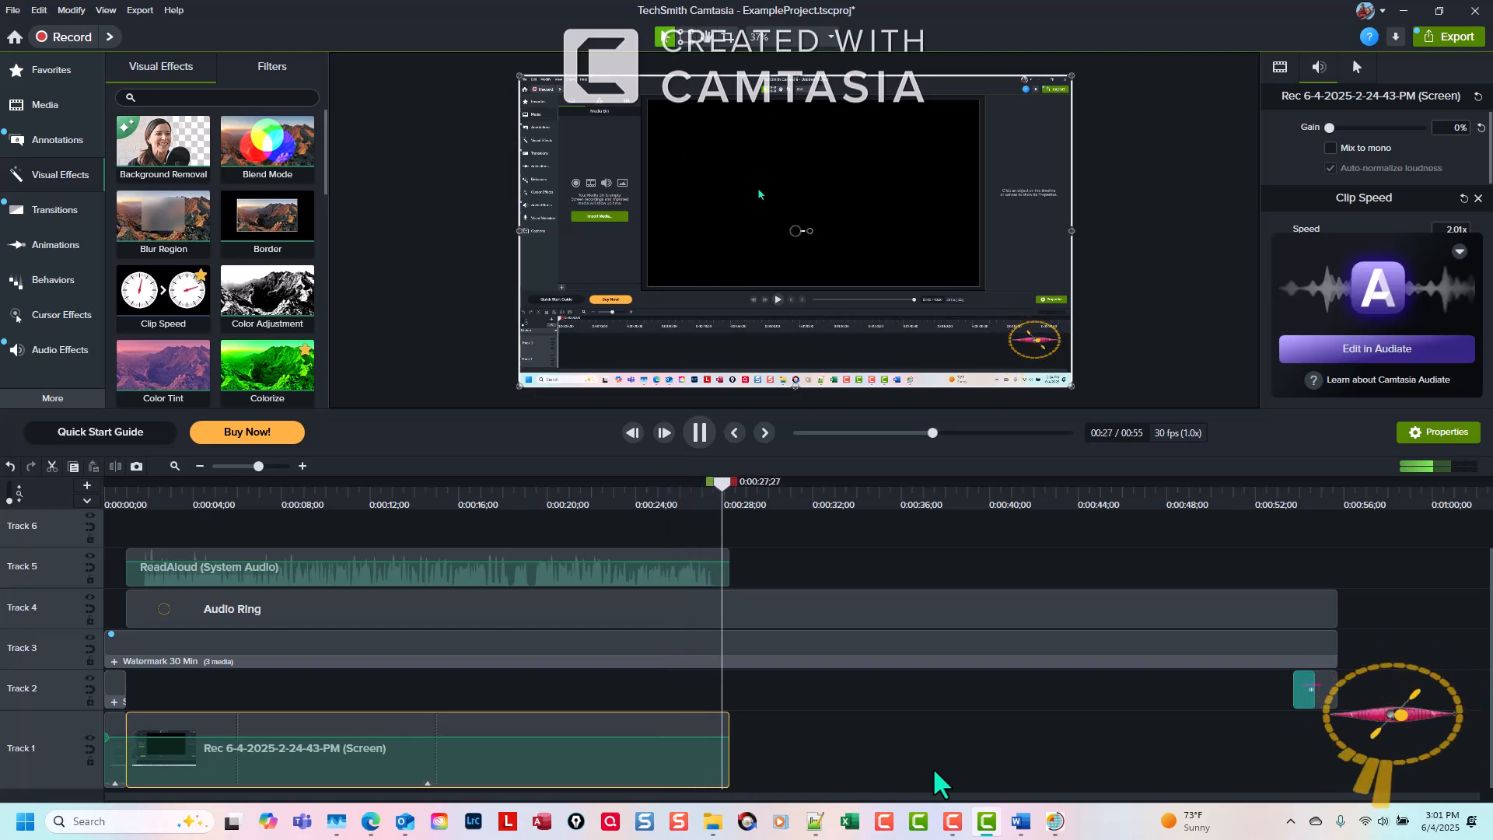